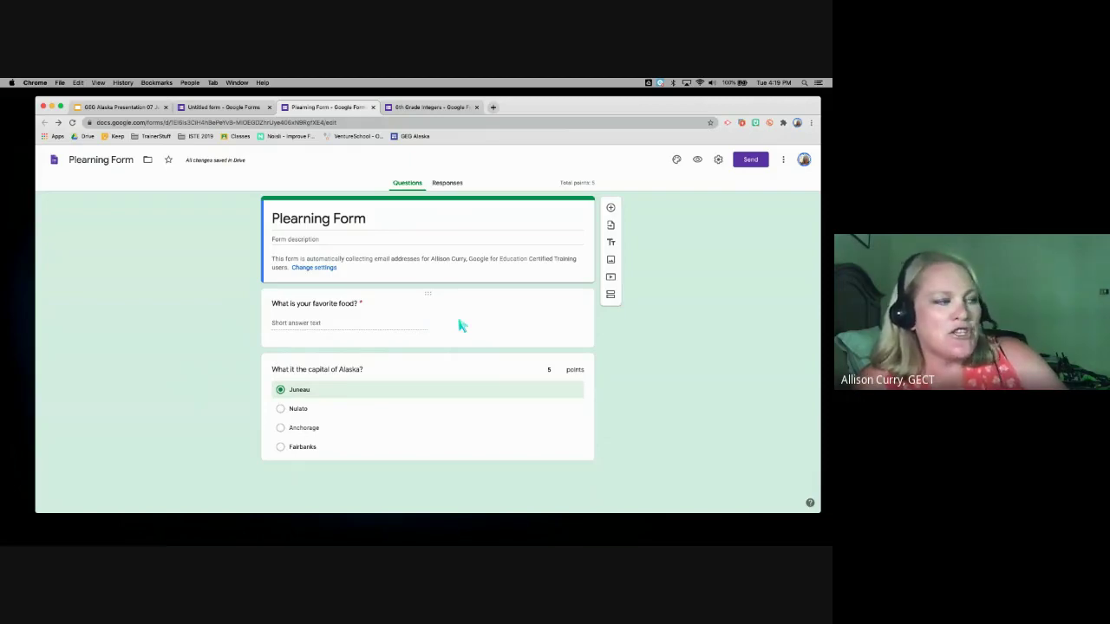
# Set the answer key of the "What is your favorite food?" question to 5 points
pyautogui.click(461, 325)
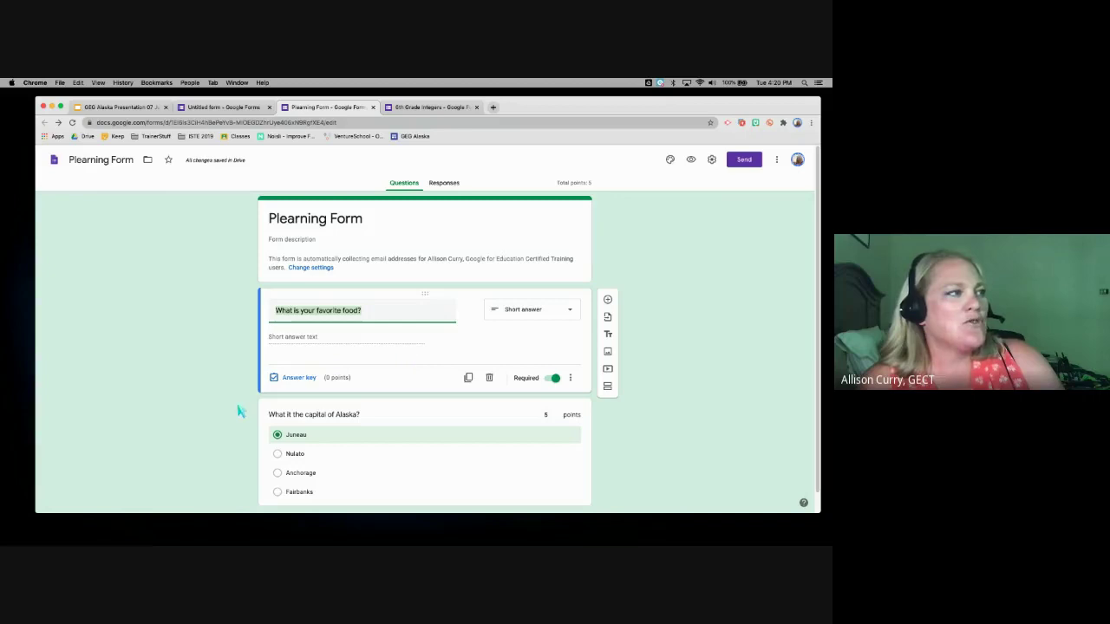
pyautogui.click(295, 378)
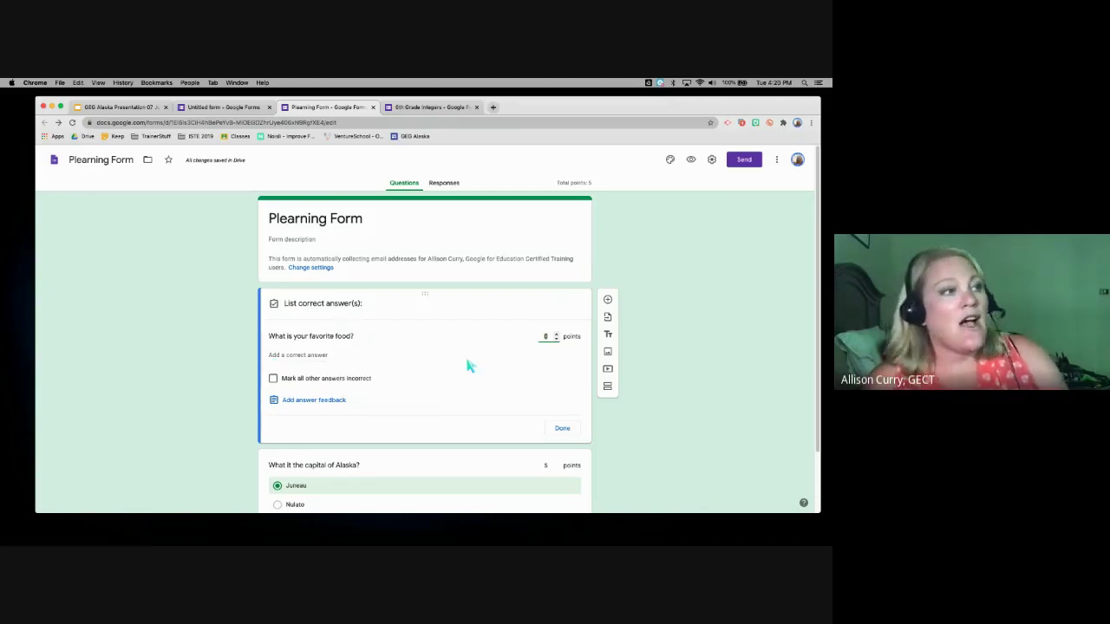
pyautogui.click(556, 334)
pyautogui.click(556, 334)
pyautogui.click(556, 334)
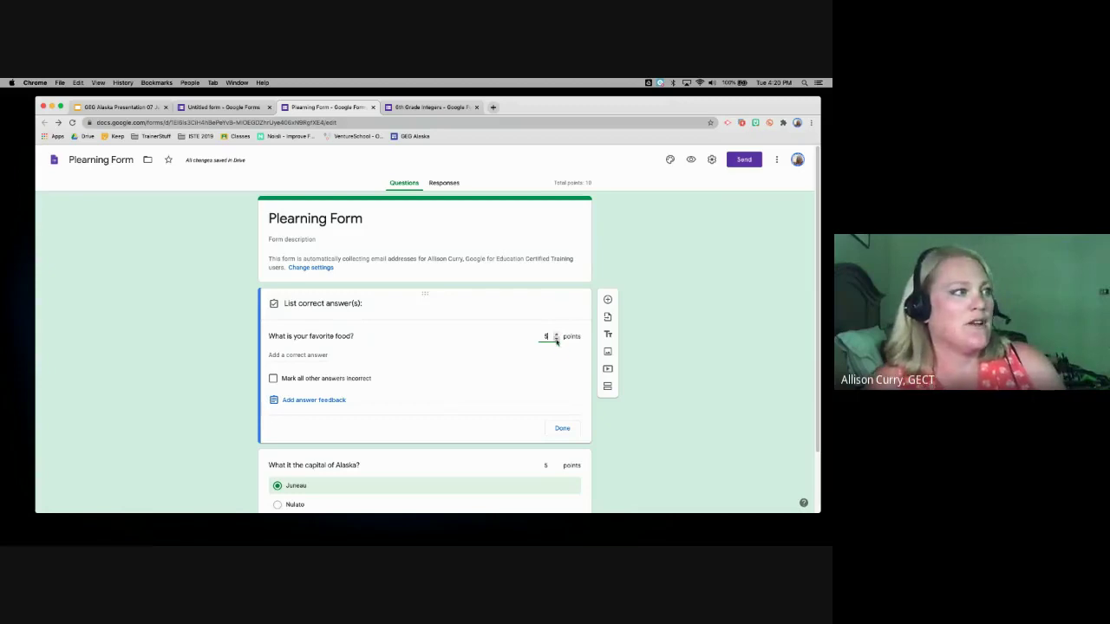
# Try adding the answer feedback "Look at this video." to the favorite food question, and discard it
pyautogui.scroll(-1, 391, 384)
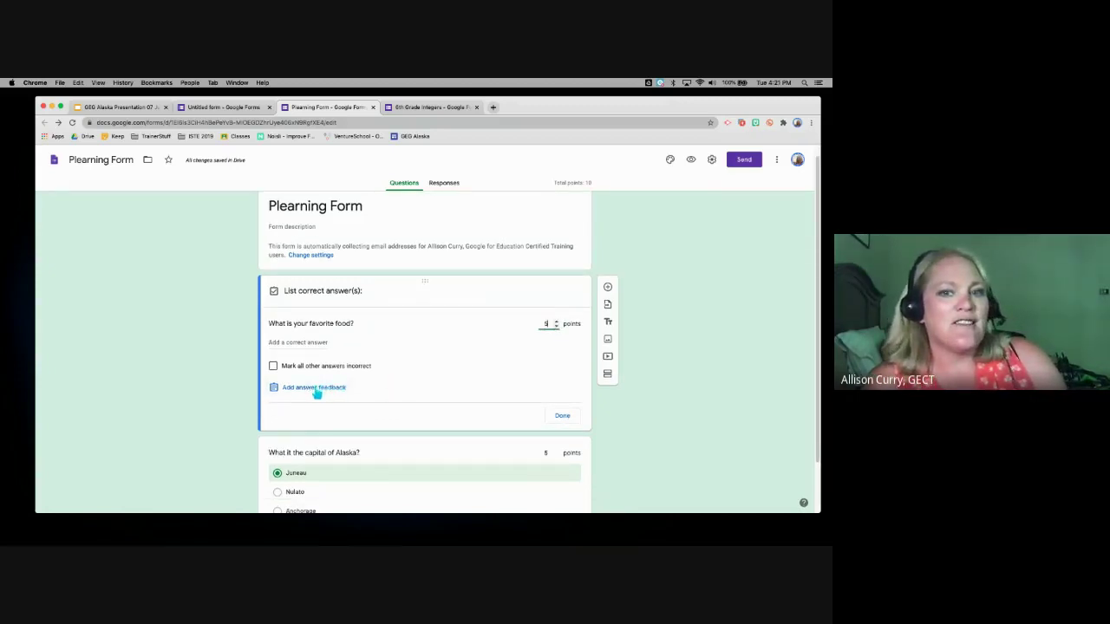
pyautogui.click(314, 390)
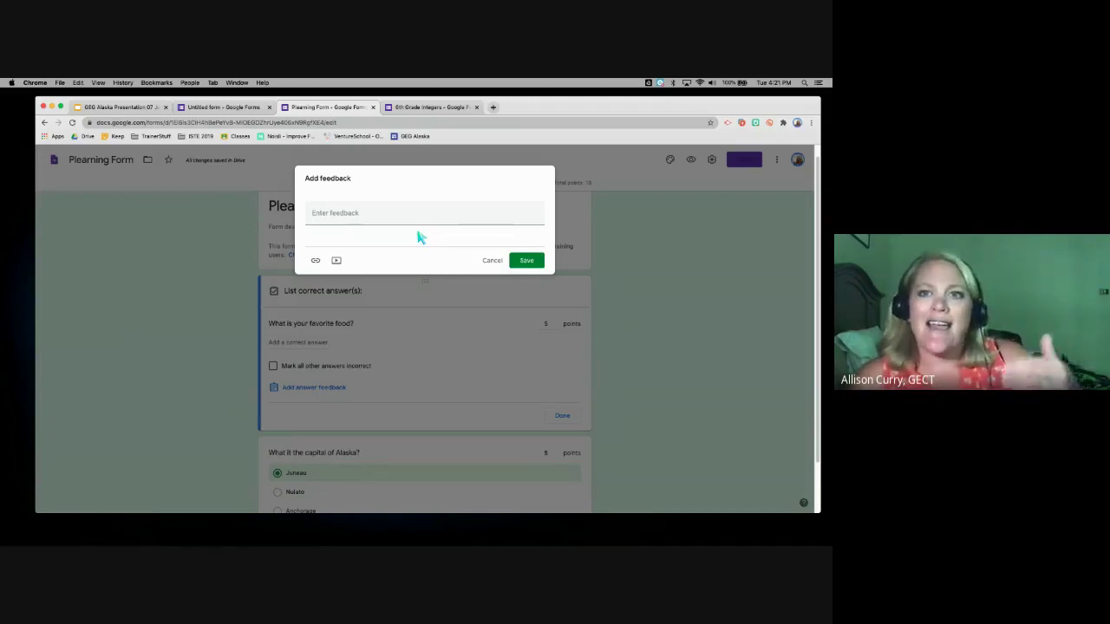
pyautogui.click(323, 220)
pyautogui.write('Loo')
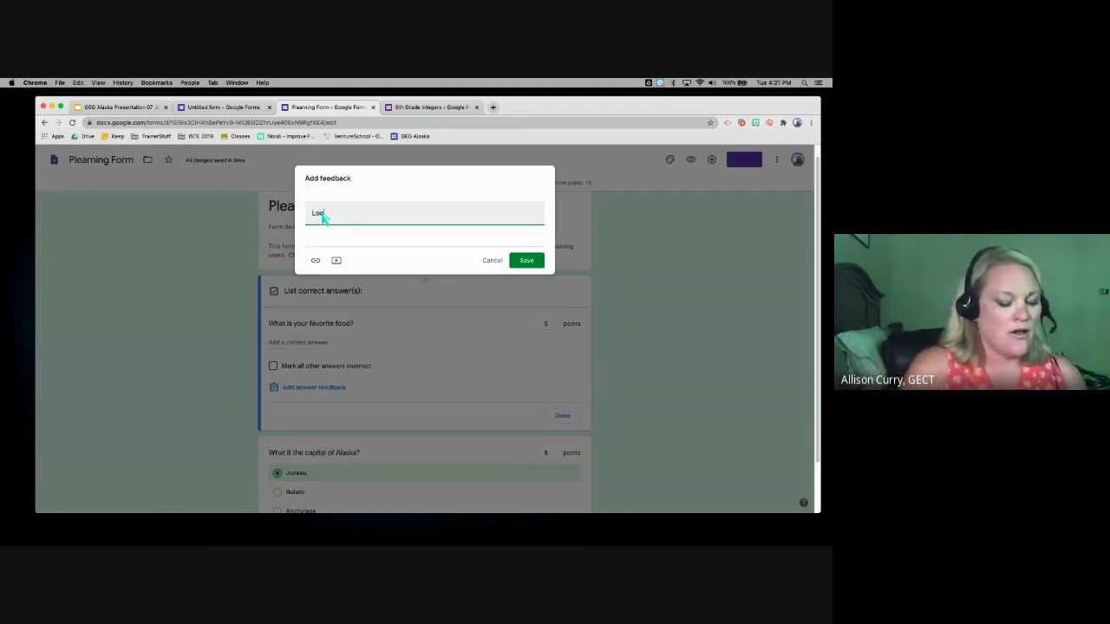
pyautogui.write('k at this video.')
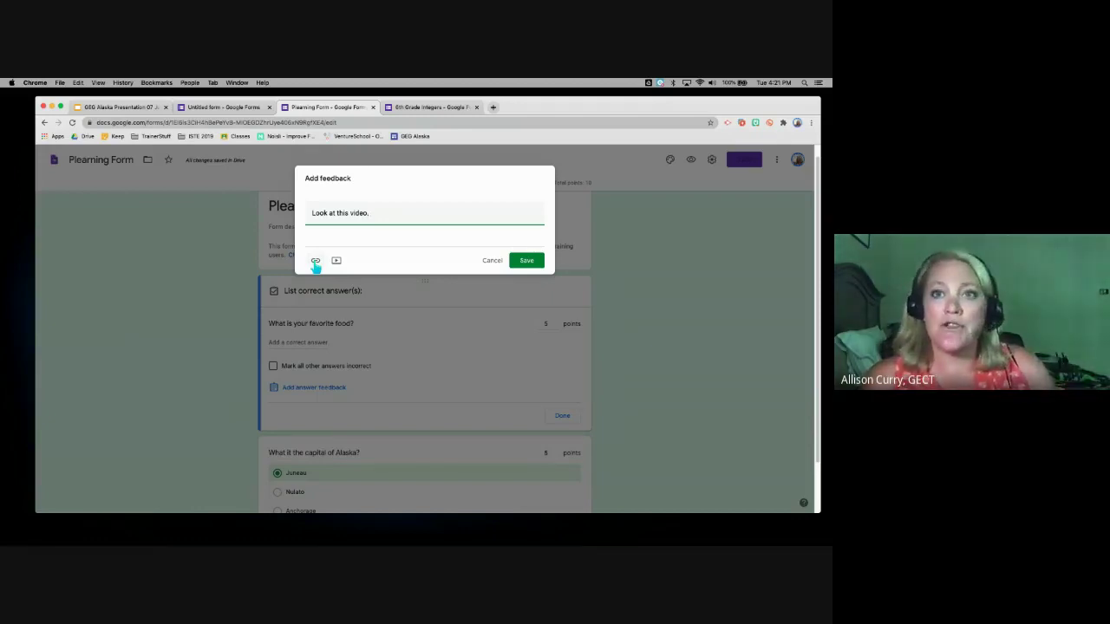
pyautogui.click(491, 260)
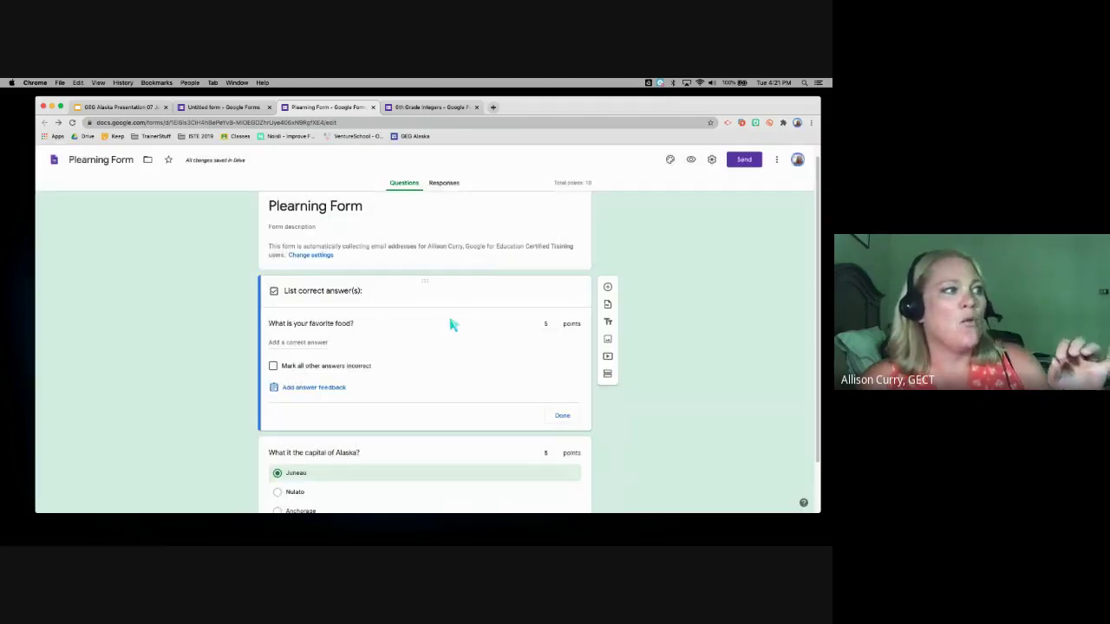
# Try marking Nulato as an additional correct answer to the Alaska capital question, and unmark it again
pyautogui.scroll(-2, 451, 324)
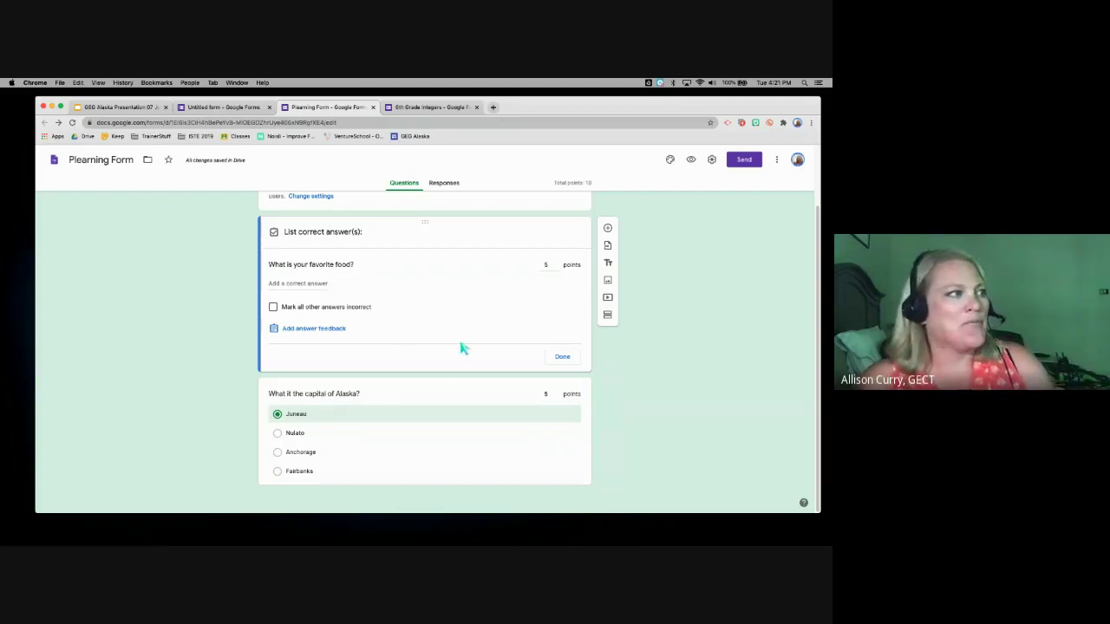
pyautogui.click(455, 396)
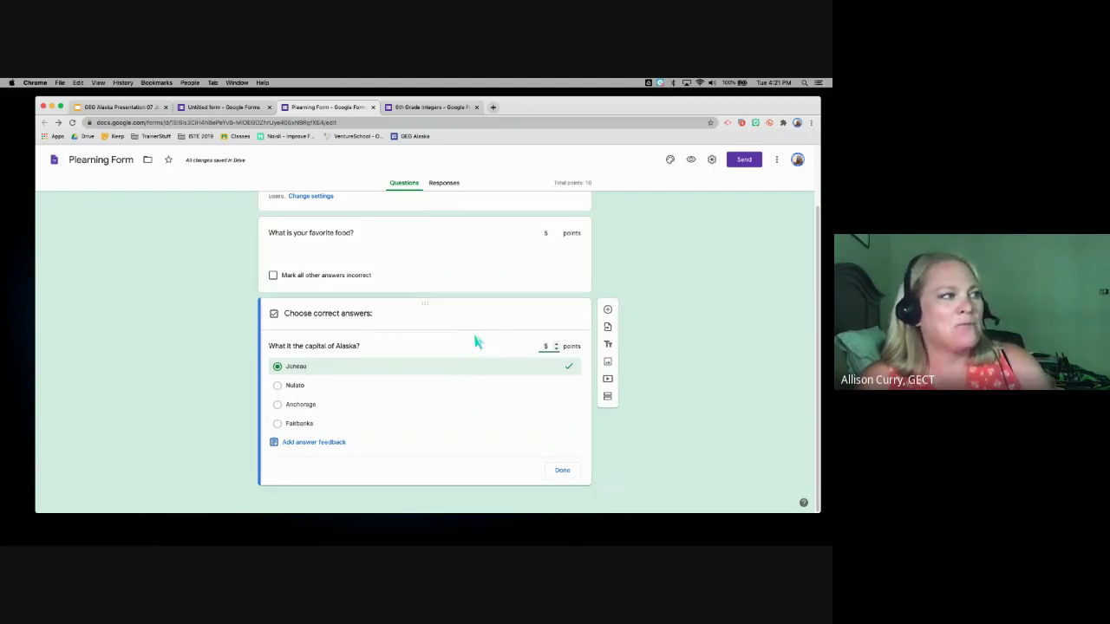
pyautogui.click(328, 391)
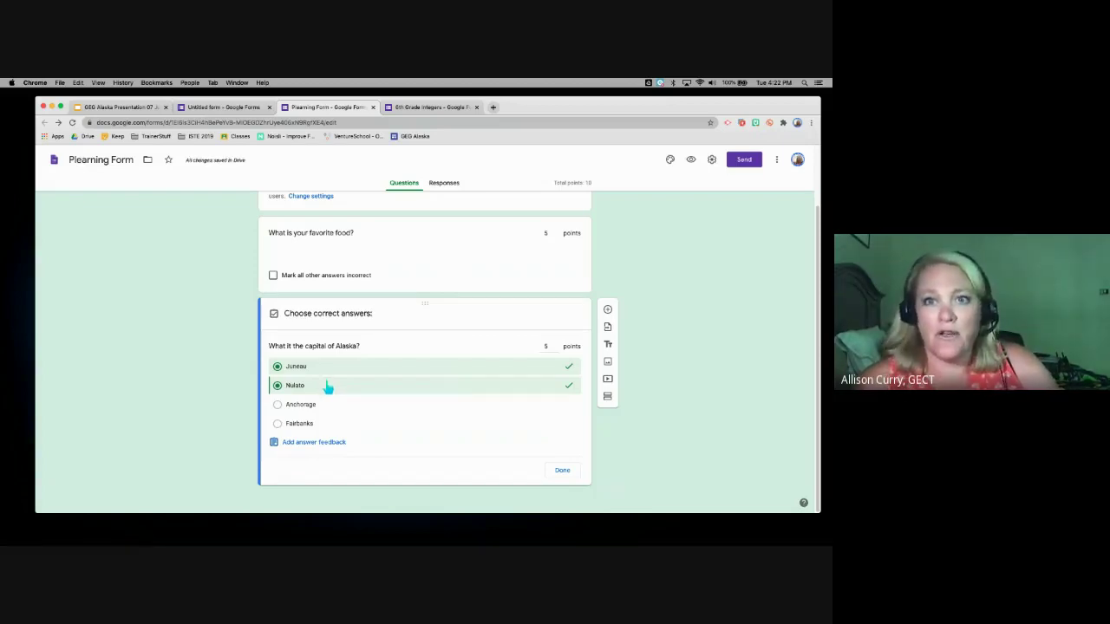
pyautogui.click(328, 388)
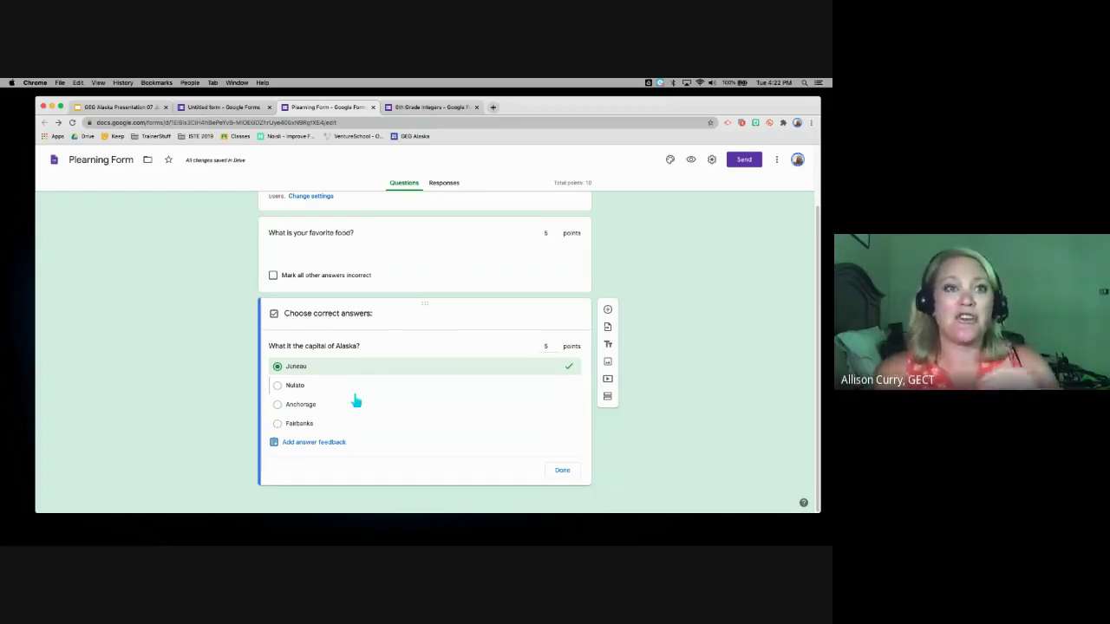
# View the feedback options for incorrect and correct answers of the Alaska capital question, and close them without saving
pyautogui.click(323, 444)
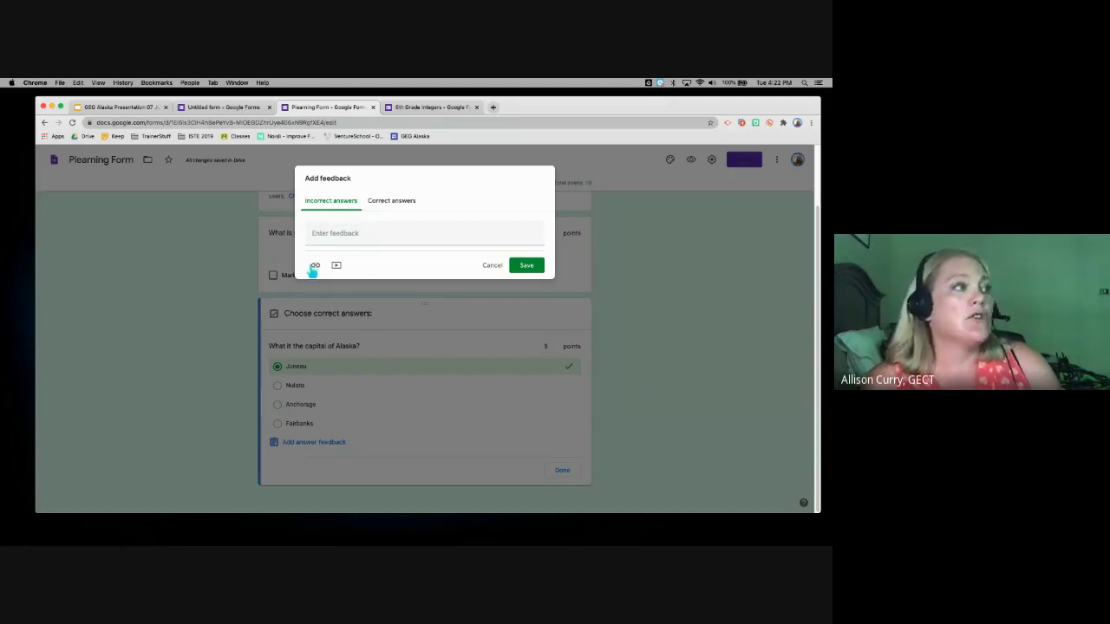
pyautogui.click(390, 204)
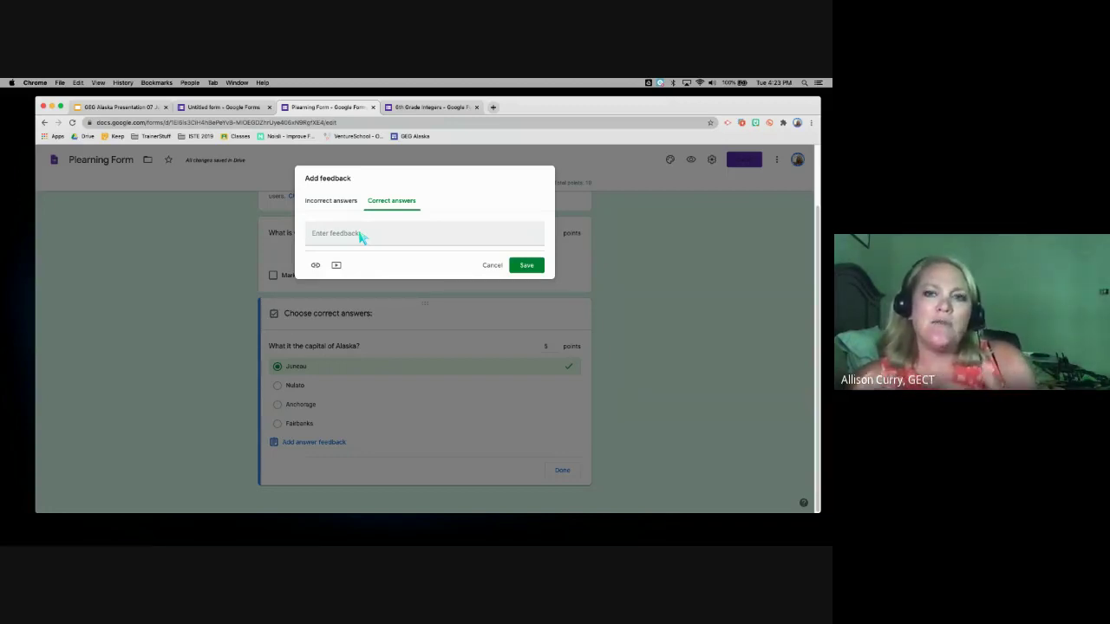
pyautogui.click(490, 267)
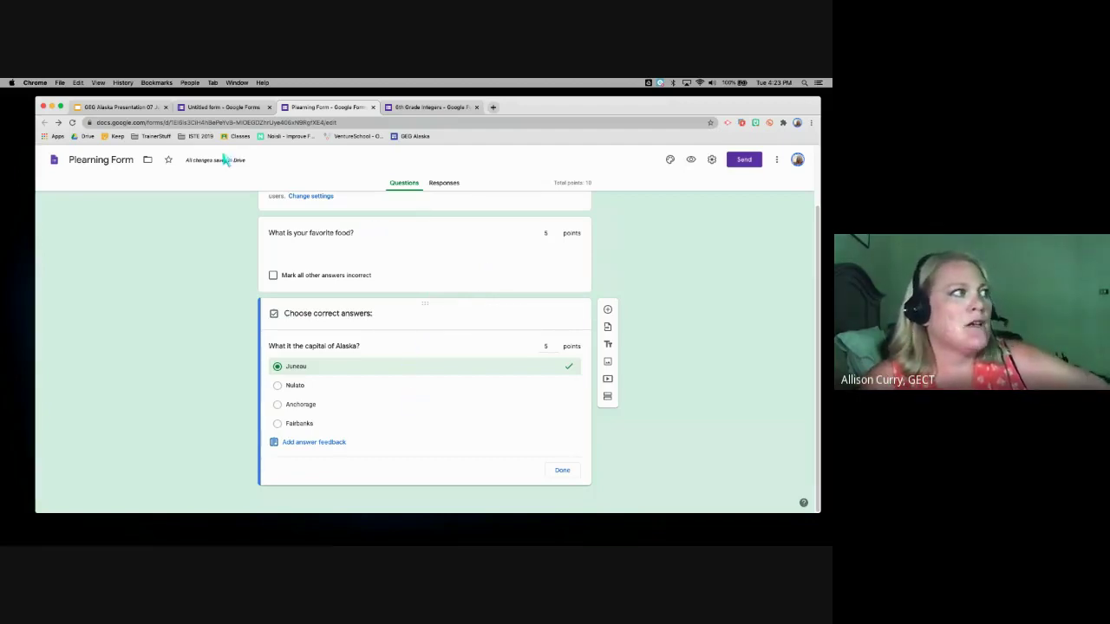
# Switch to the 6th Grade Integers form and examine its introduction and the video, example and questions in the Absolute Value section
pyautogui.click(139, 110)
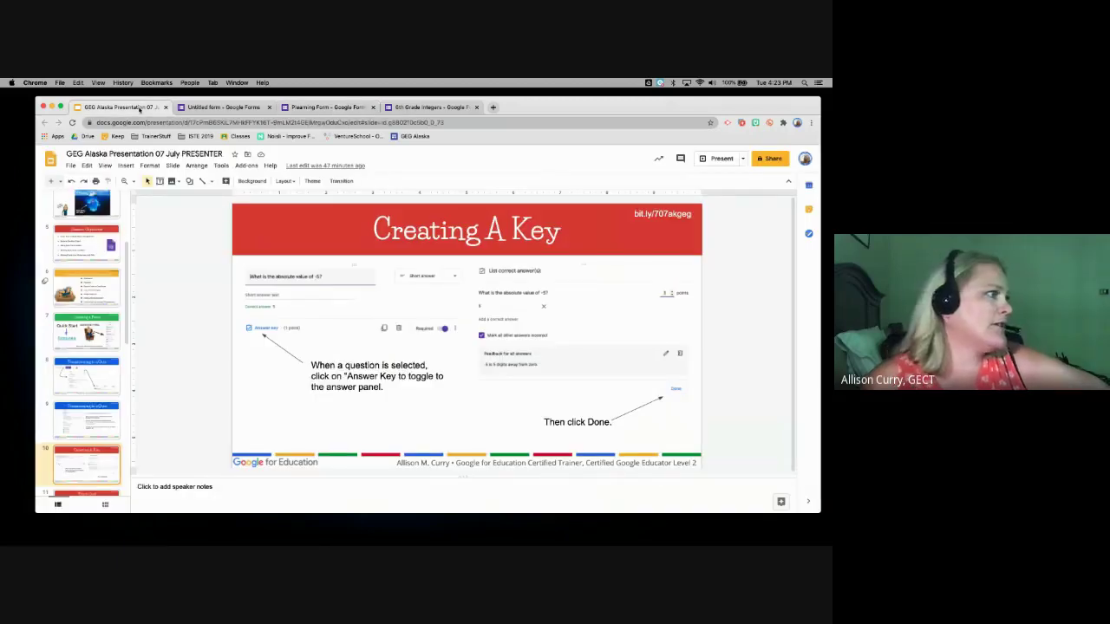
pyautogui.click(330, 108)
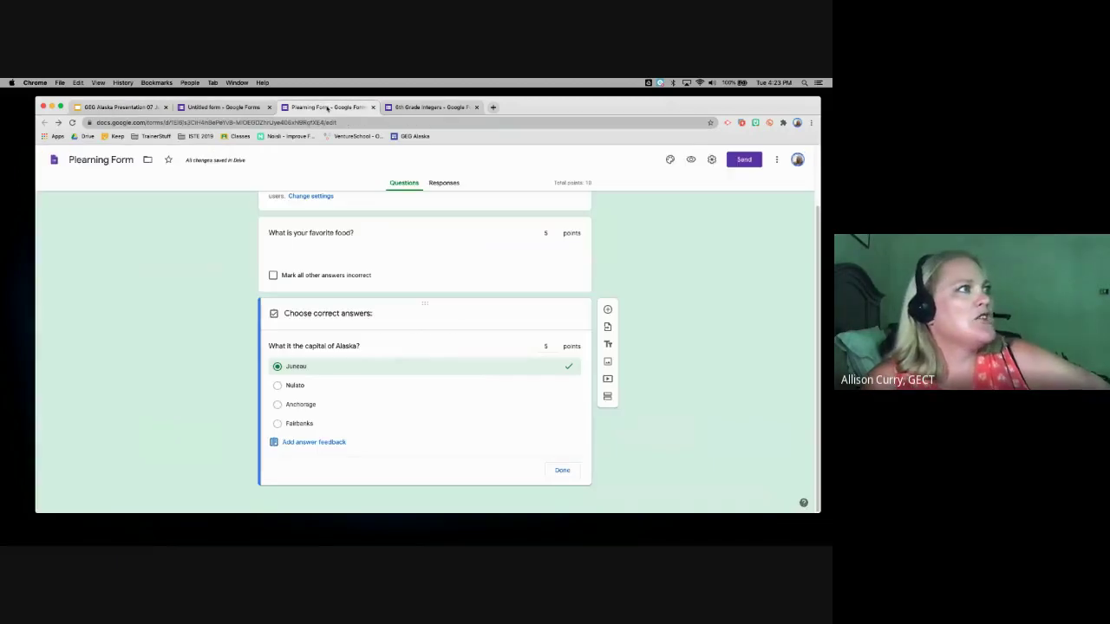
pyautogui.click(426, 107)
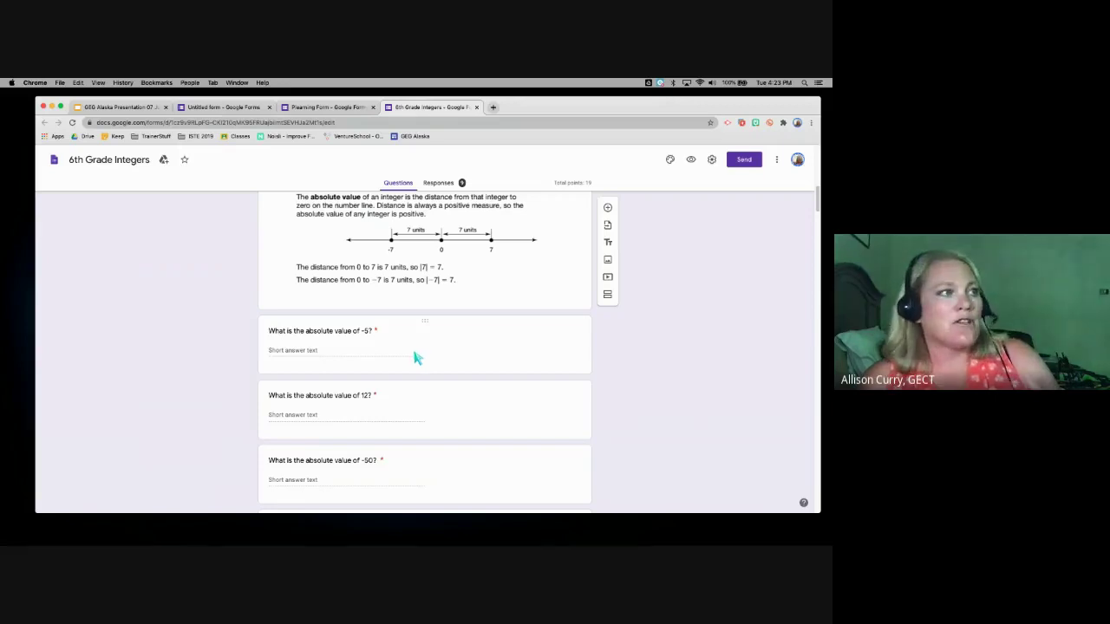
pyautogui.scroll(10, 414, 355)
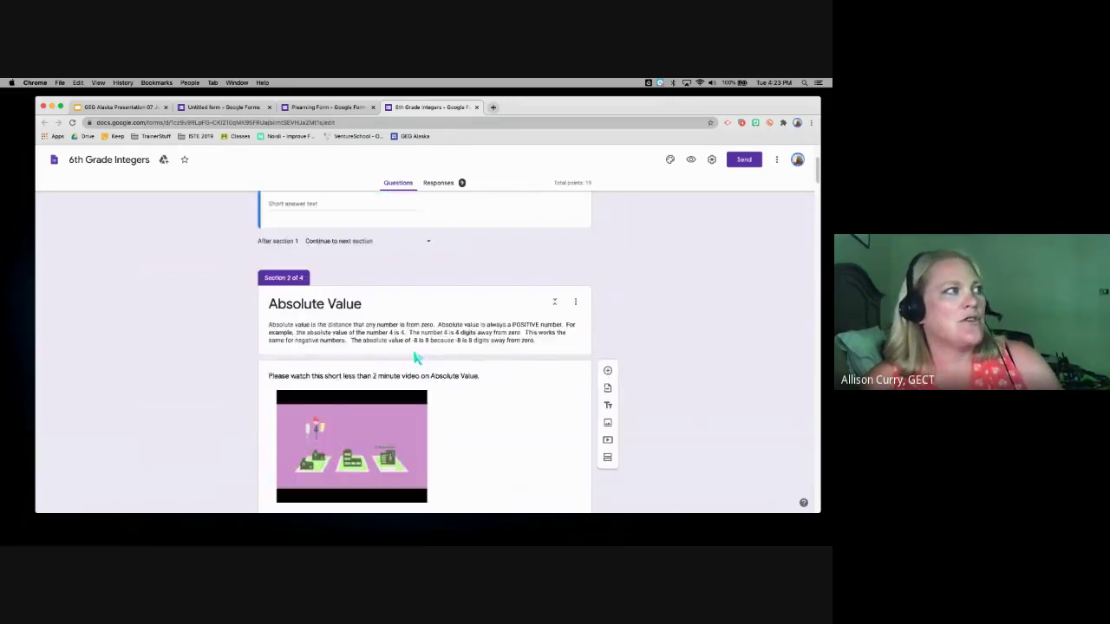
pyautogui.scroll(-1, 414, 356)
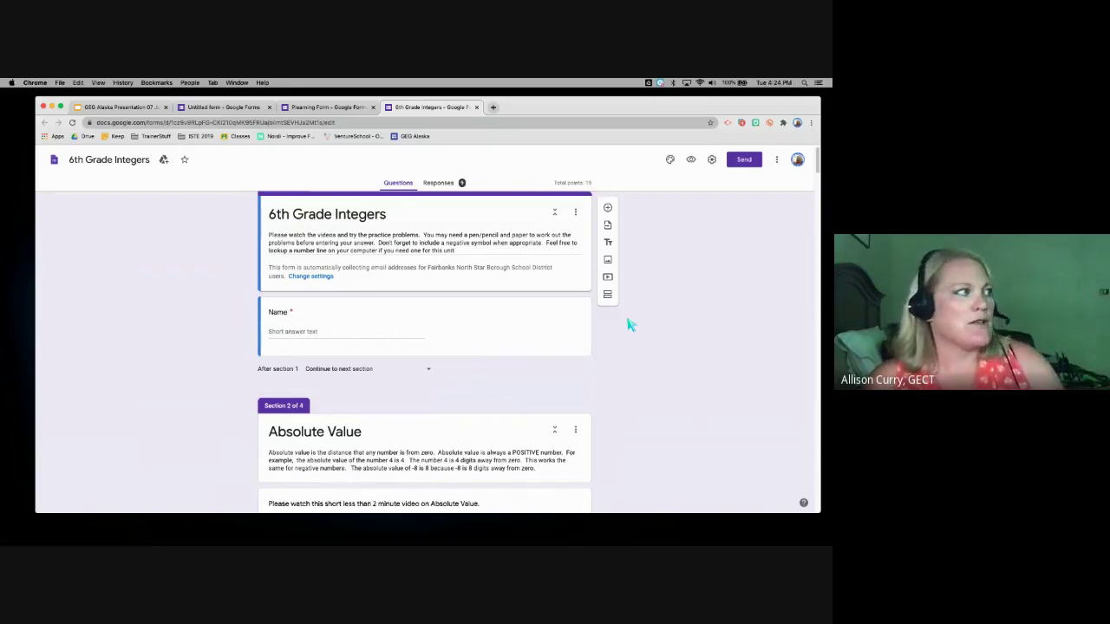
pyautogui.scroll(-3, 630, 324)
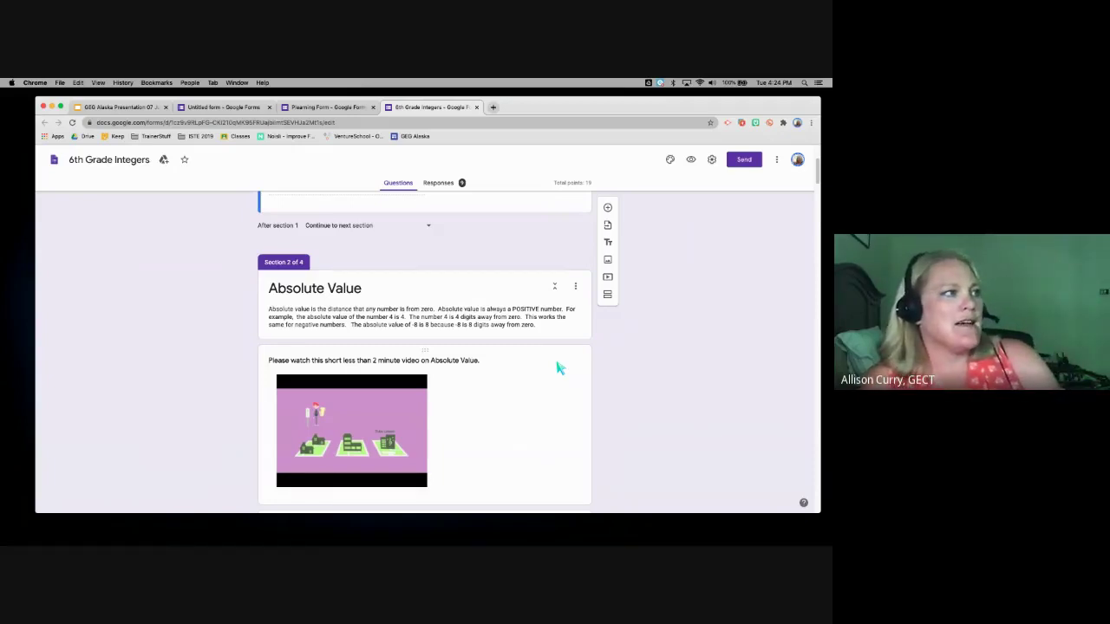
pyautogui.scroll(-2, 546, 384)
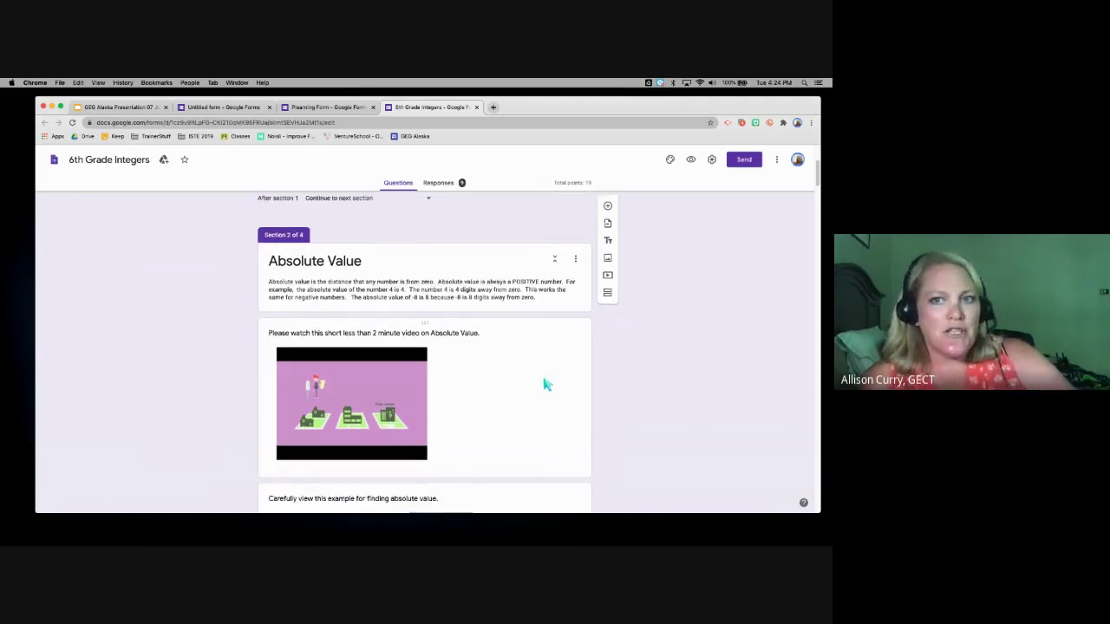
pyautogui.scroll(-5, 546, 384)
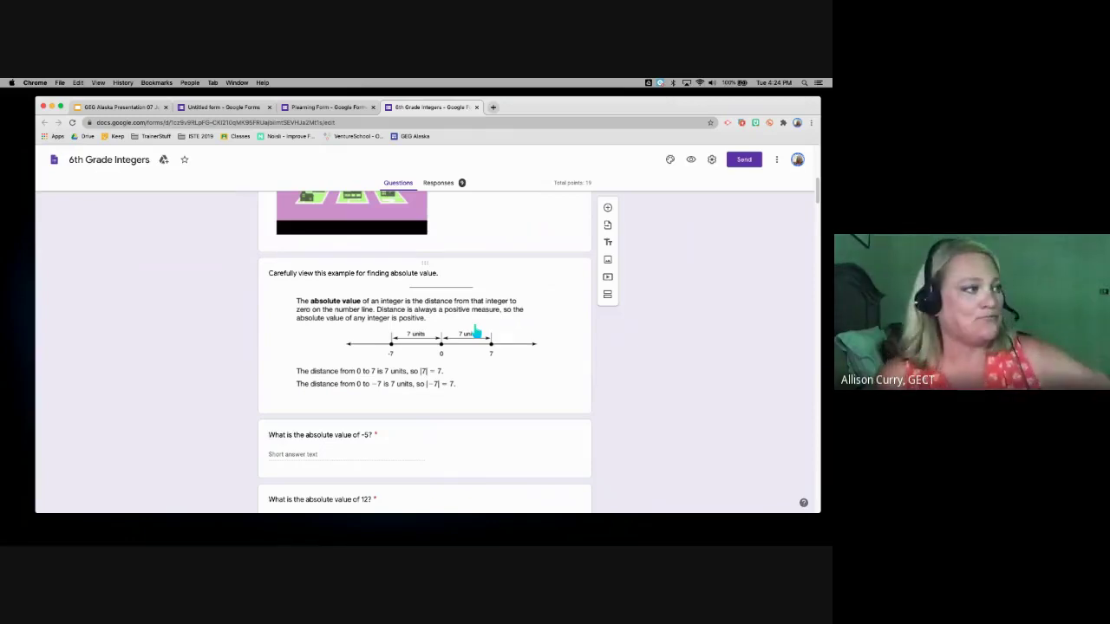
pyautogui.scroll(-3, 475, 331)
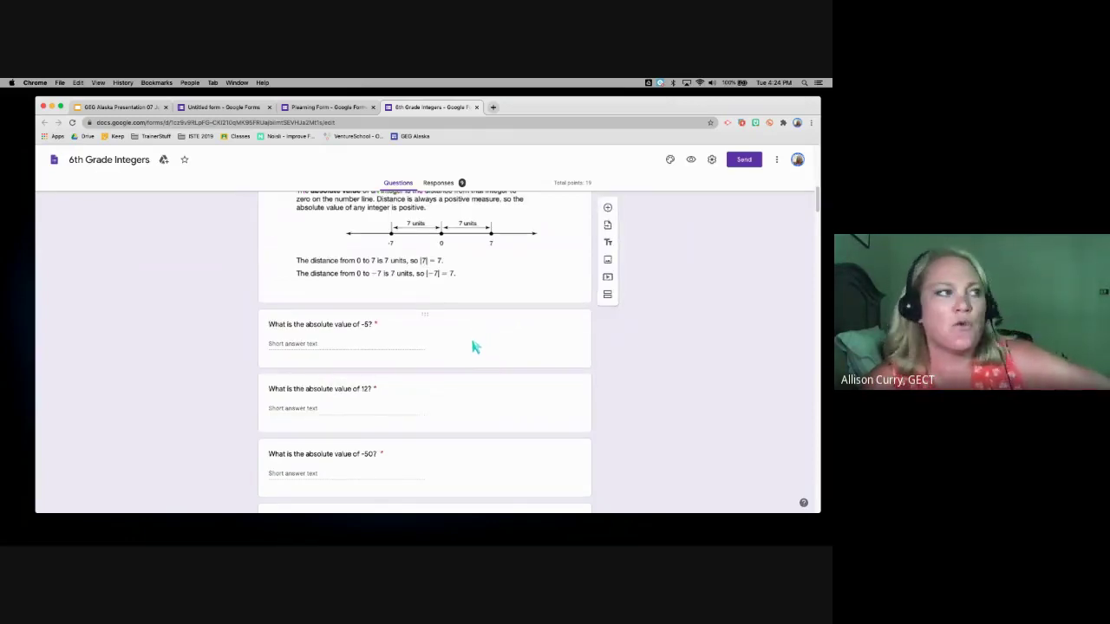
# In the answer key for the absolute value of -5, try adding "five" as another correct answer, and remove it
pyautogui.click(460, 330)
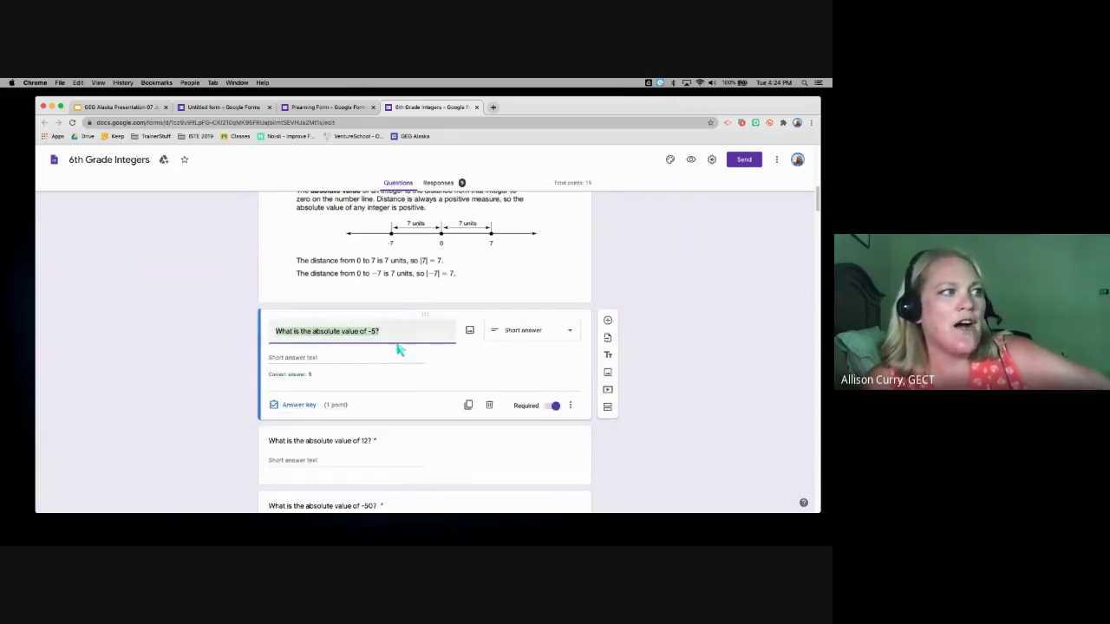
pyautogui.click(295, 405)
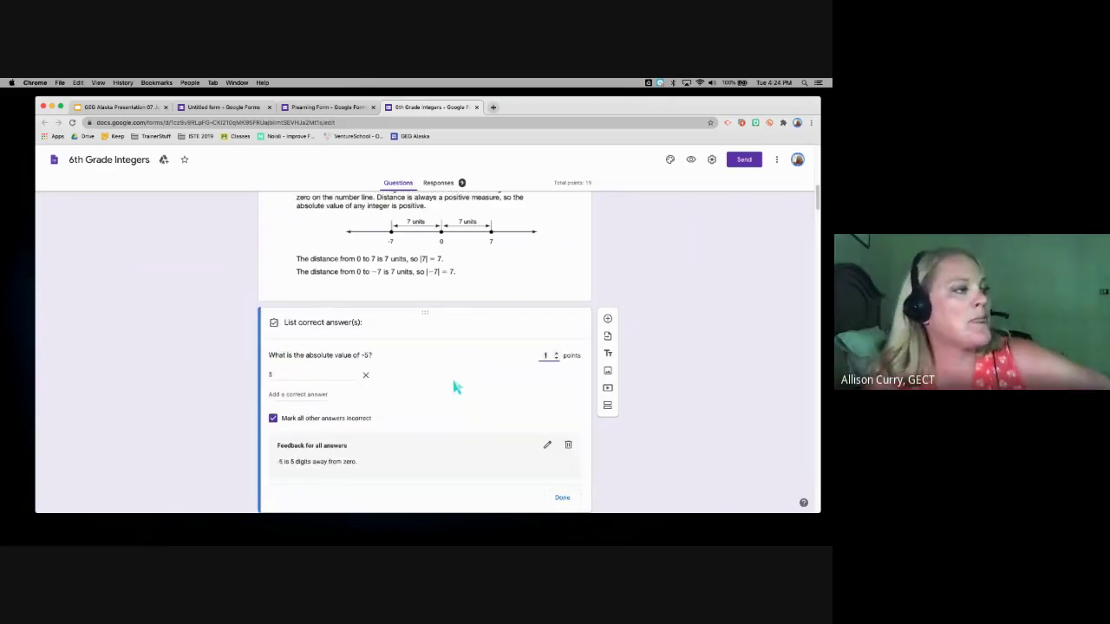
pyautogui.click(291, 386)
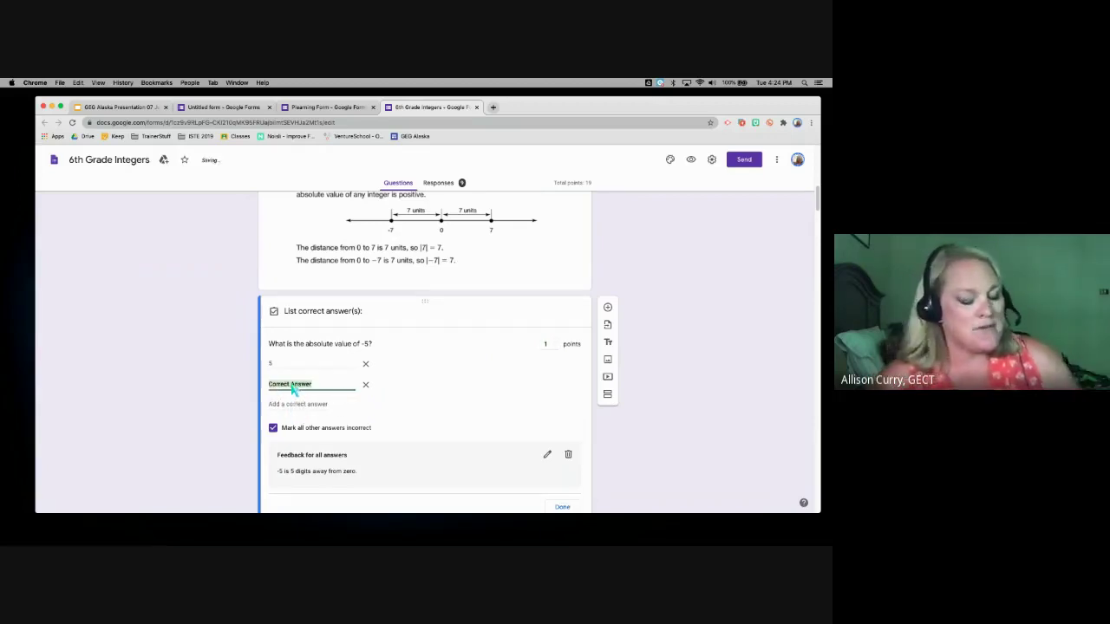
pyautogui.write('five')
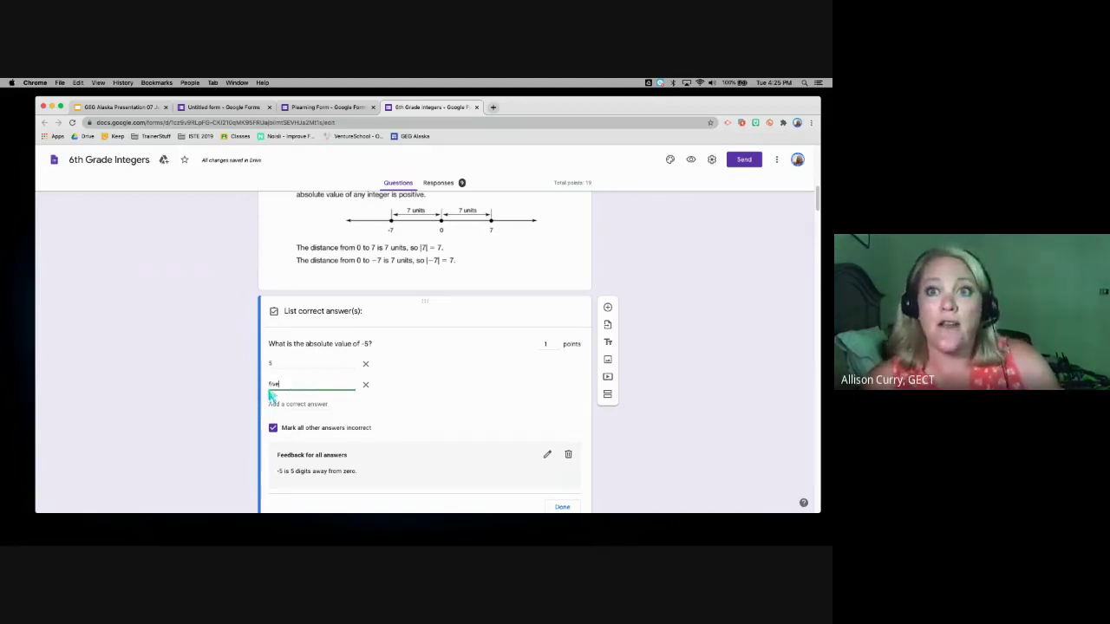
pyautogui.click(365, 386)
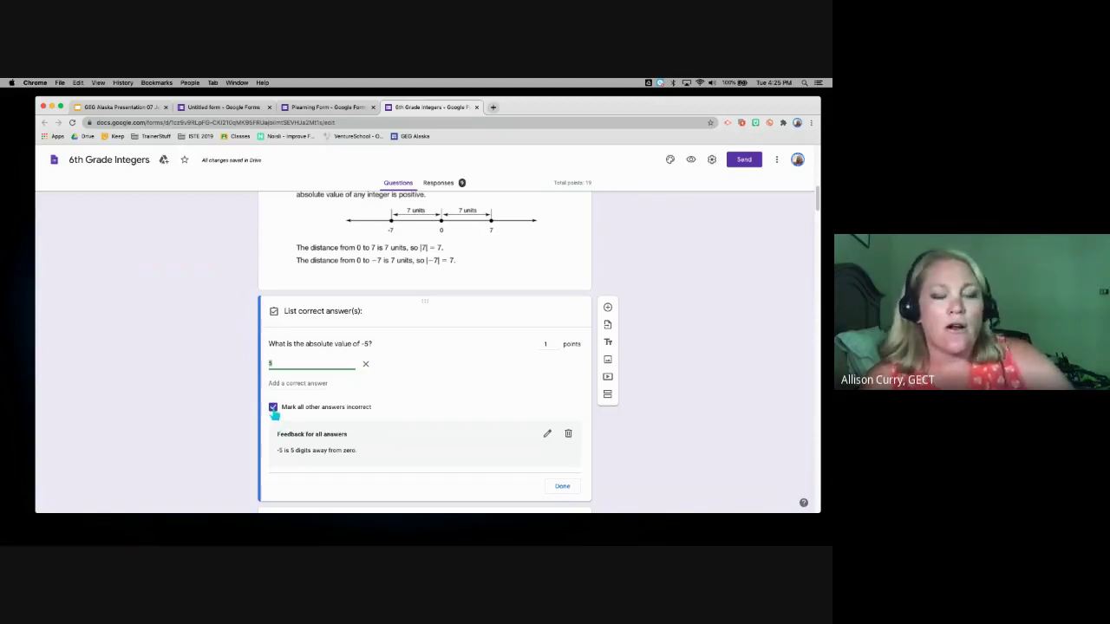
# Review the feedback for all answers on the absolute value of -5 question and close its answer key
pyautogui.scroll(-1, 442, 410)
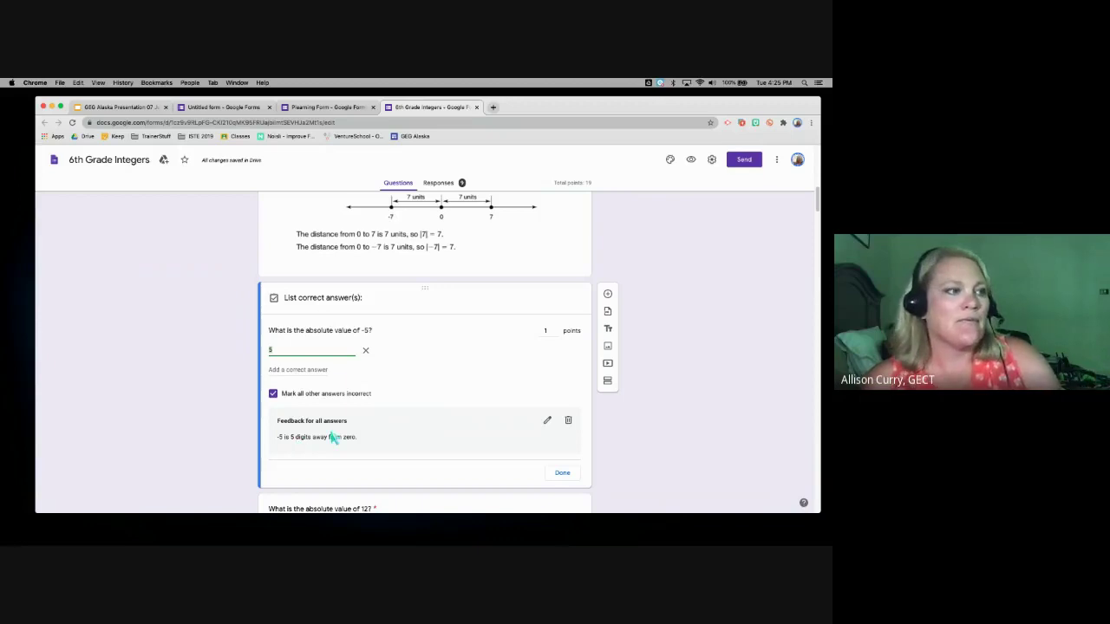
pyautogui.scroll(-1, 334, 438)
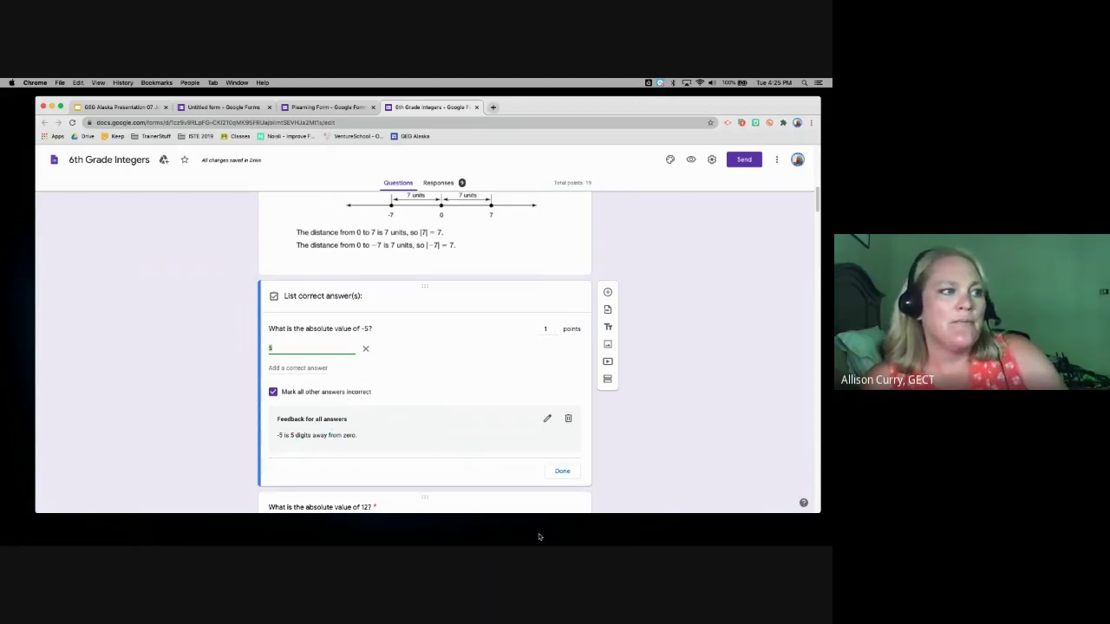
pyautogui.click(566, 472)
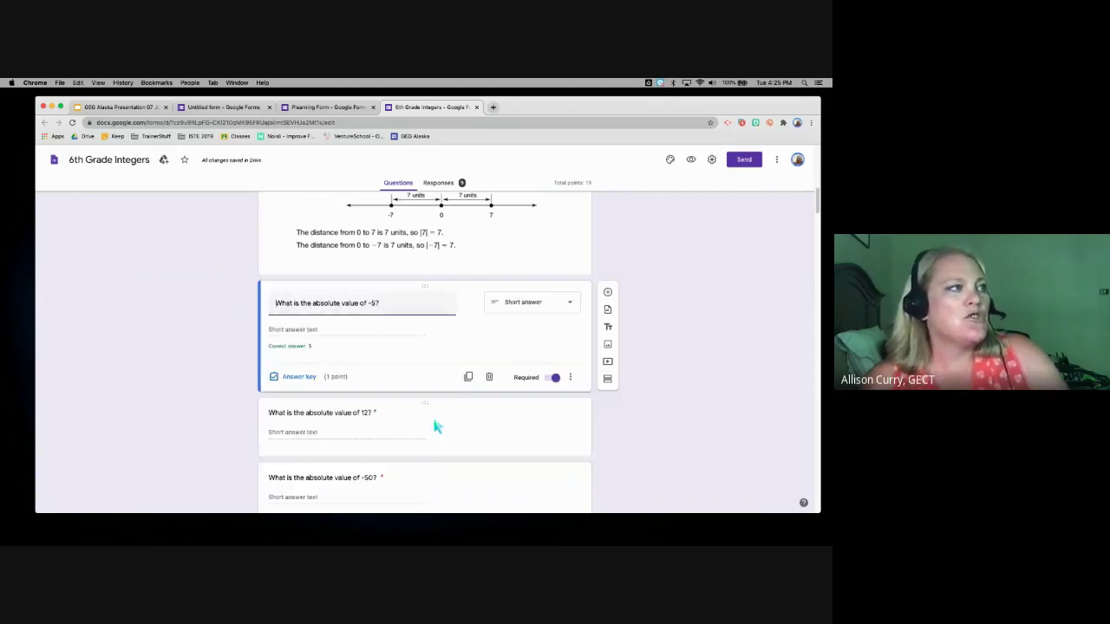
# Switch to the GEG Alaska presentation in Google Slides and open slide 11, right after "Creating A Key"
pyautogui.click(118, 107)
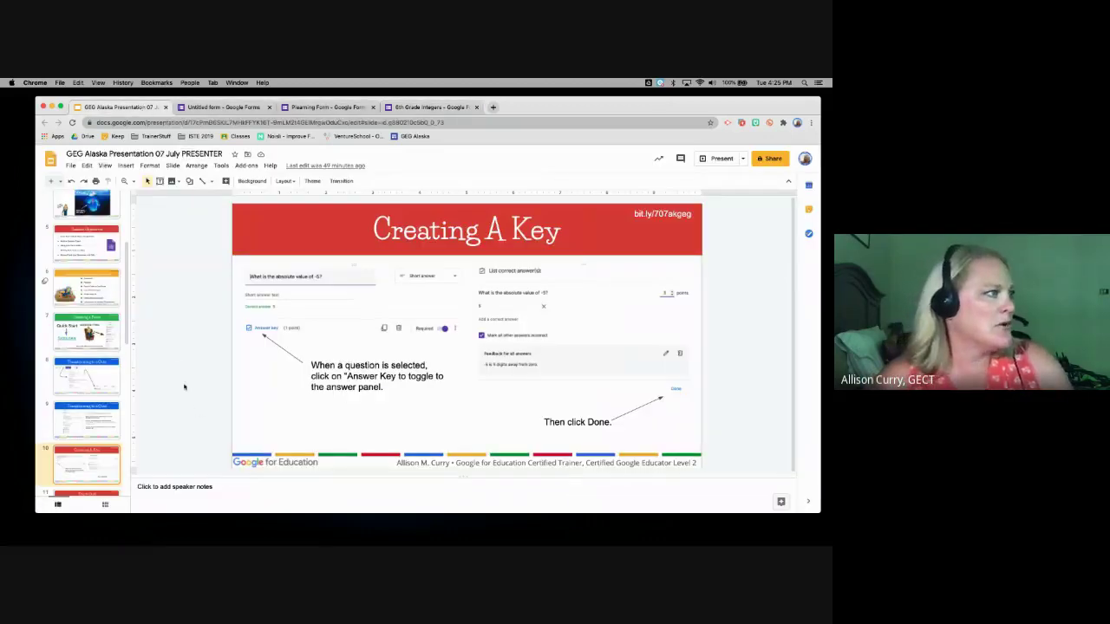
pyautogui.scroll(-1, 107, 450)
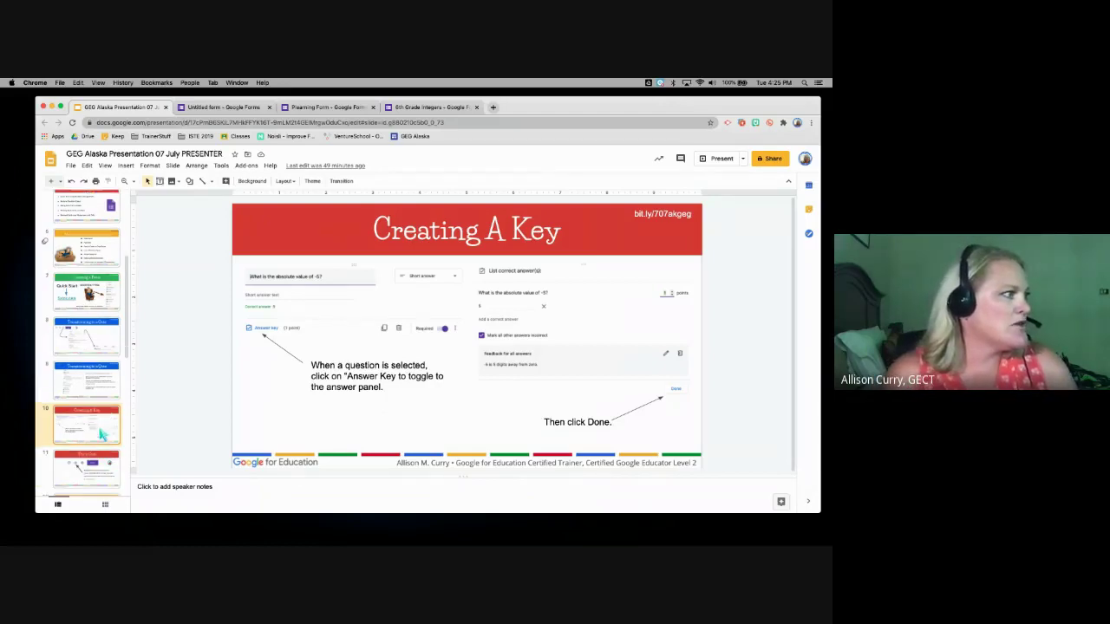
pyautogui.click(94, 471)
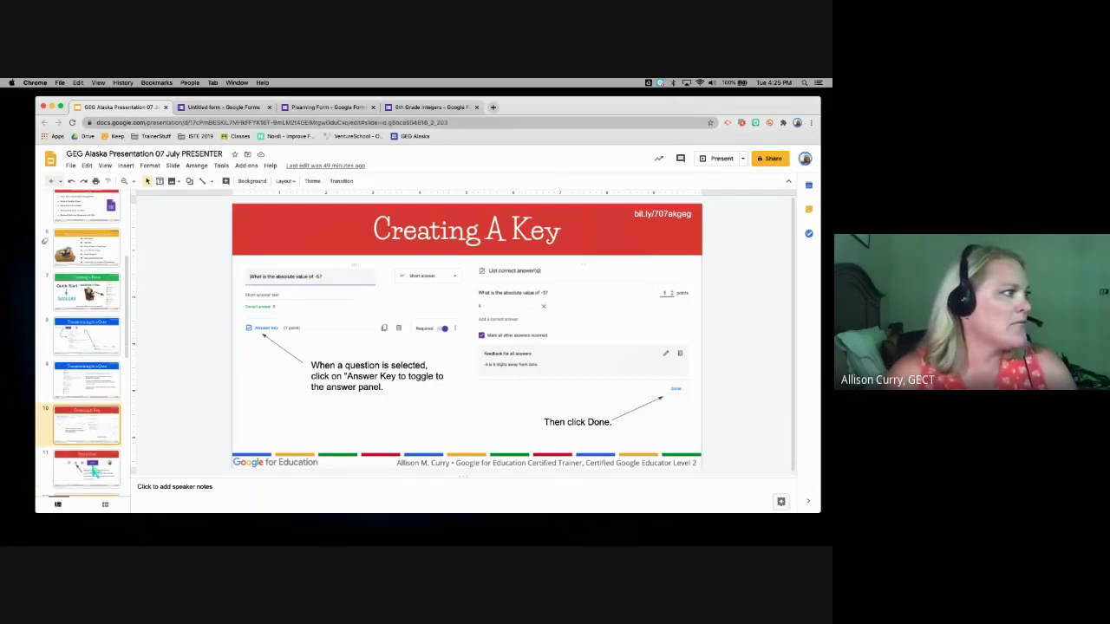
# Return to the "Creating A Key" slide, and view the absolute value of -5 question in the 6th Grade Integers form
pyautogui.press('Up')
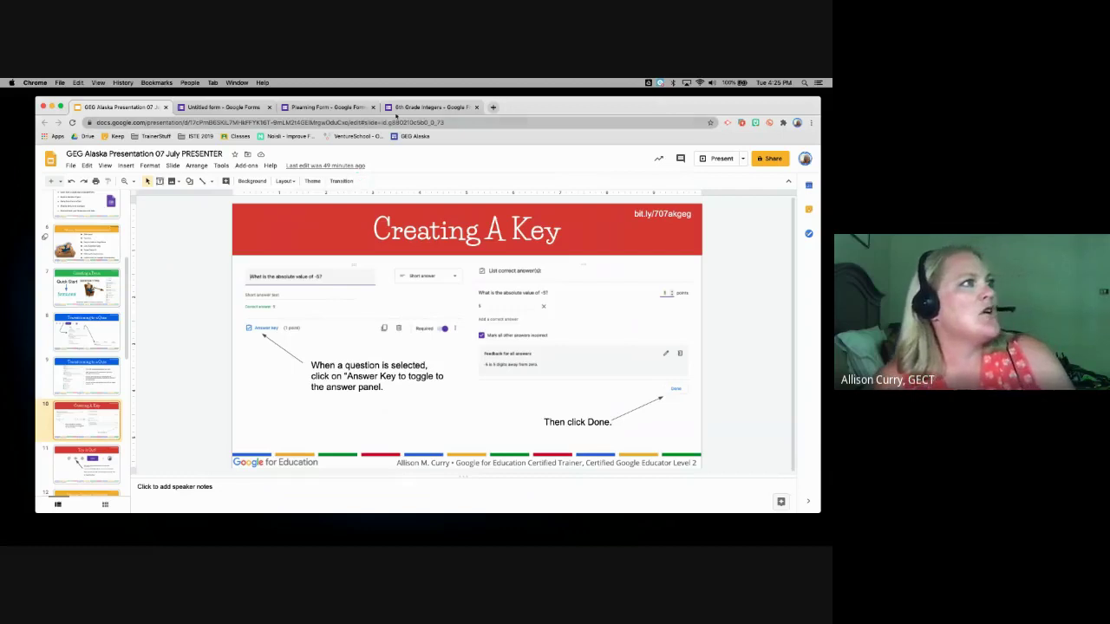
pyautogui.click(409, 108)
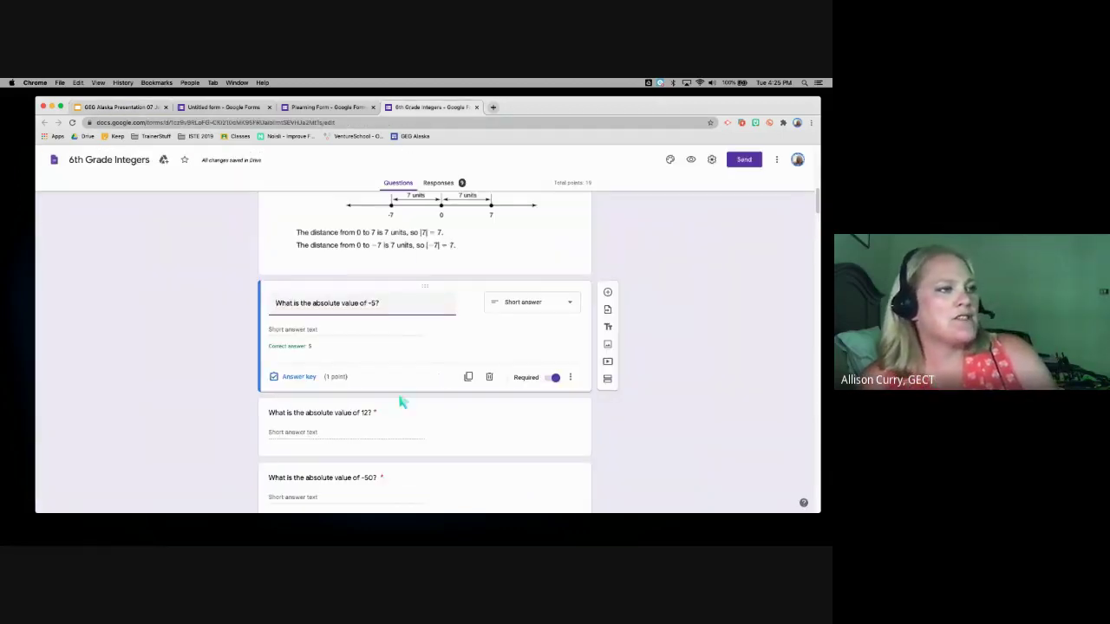
pyautogui.scroll(-1, 458, 377)
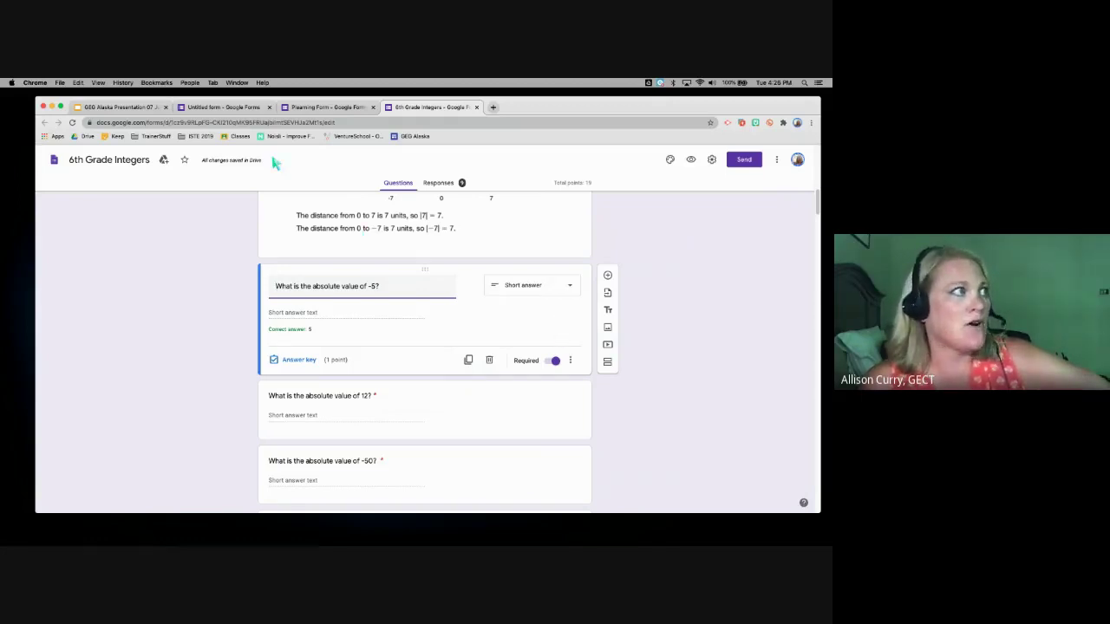
# Switch to the GEG Alaska presentation, present the "Creating A Key" slide and advance to "Try it Out!"
pyautogui.click(126, 106)
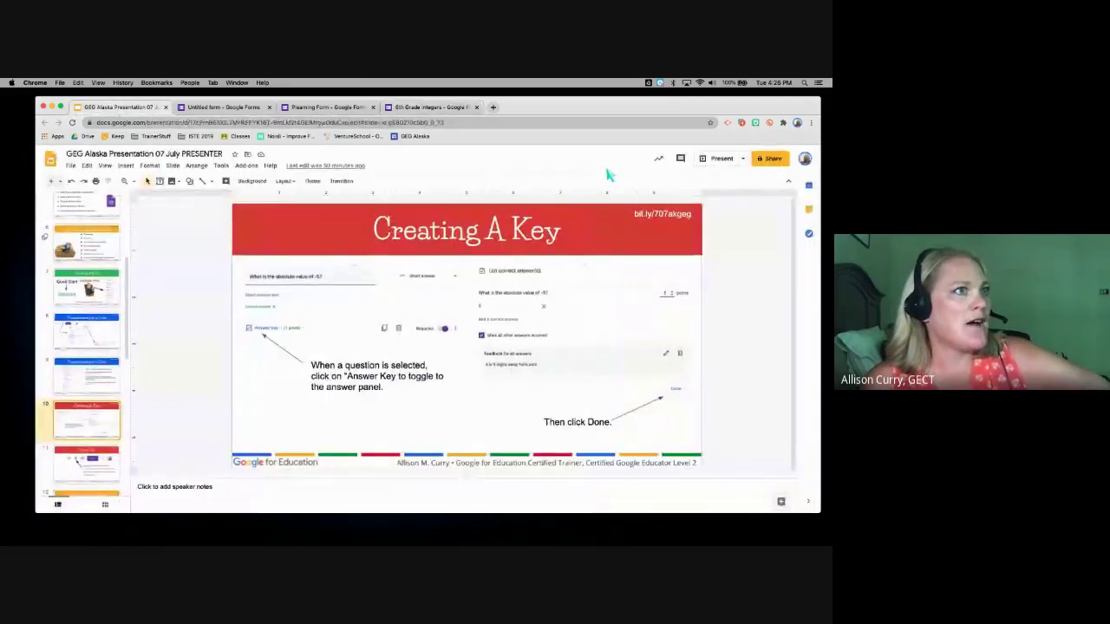
pyautogui.click(717, 161)
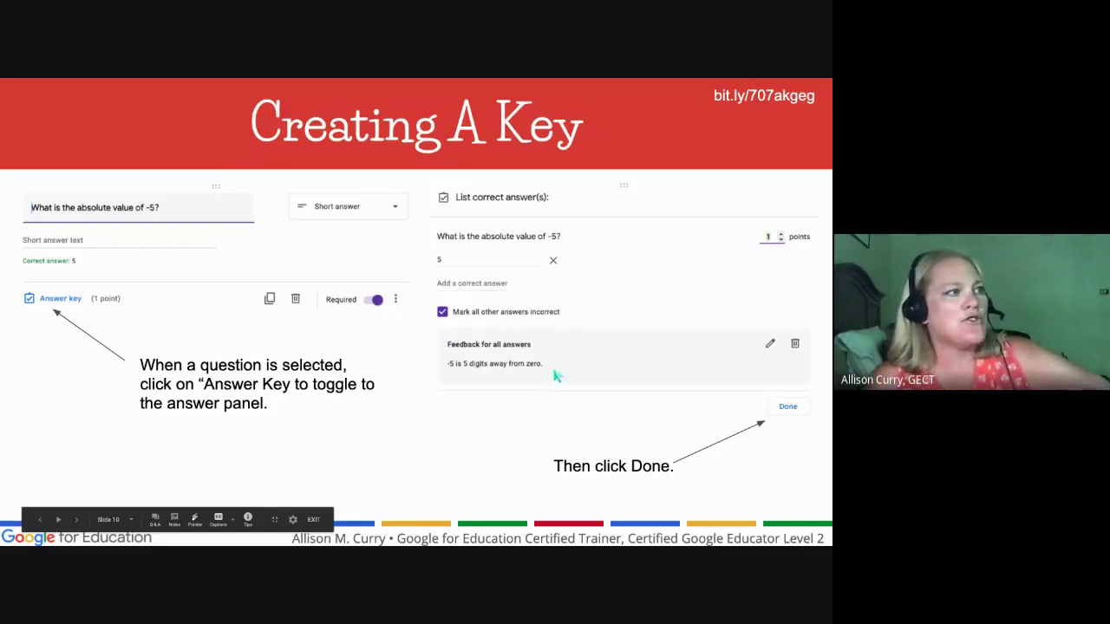
pyautogui.click(542, 426)
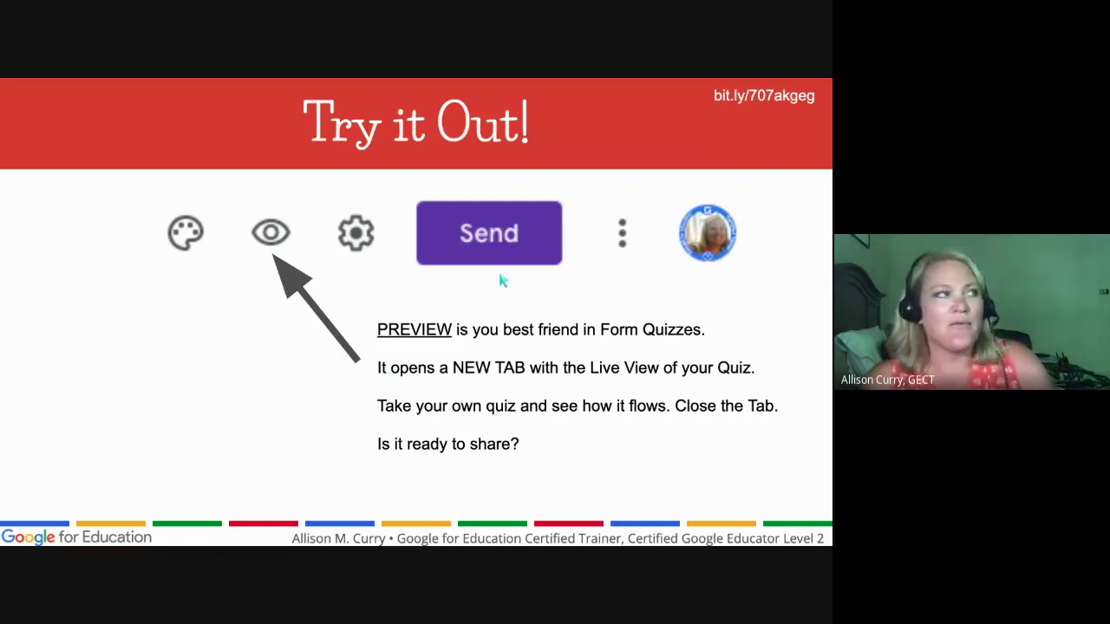
# End the slideshow, switch to the 6th Grade Integers form and review its email and link sending options
pyautogui.press('Escape')
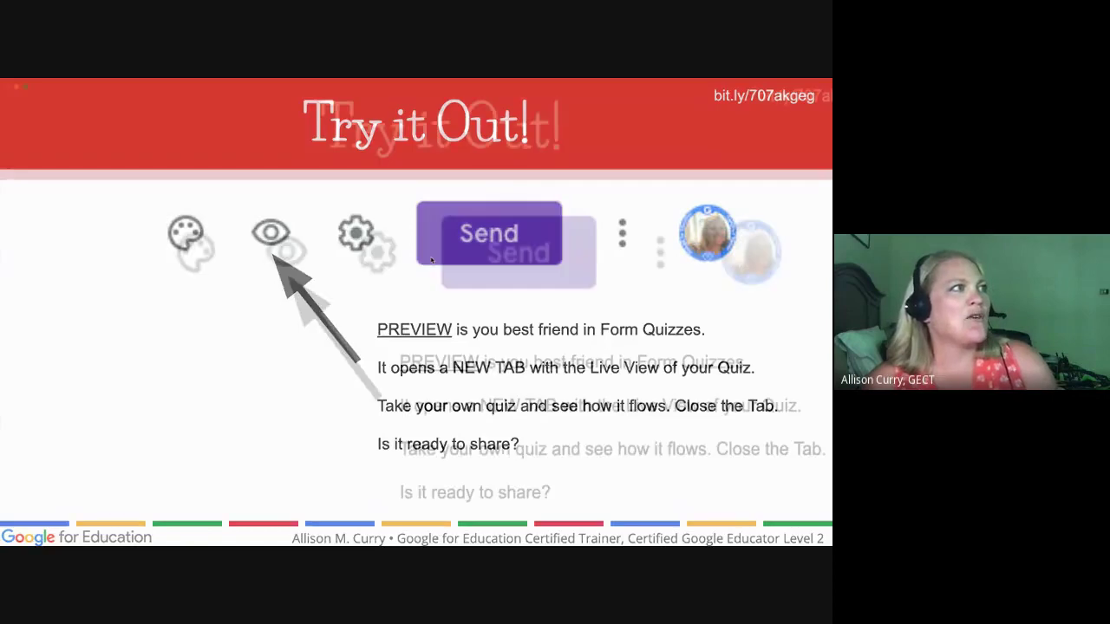
pyautogui.click(415, 108)
pyautogui.scroll(15, 459, 363)
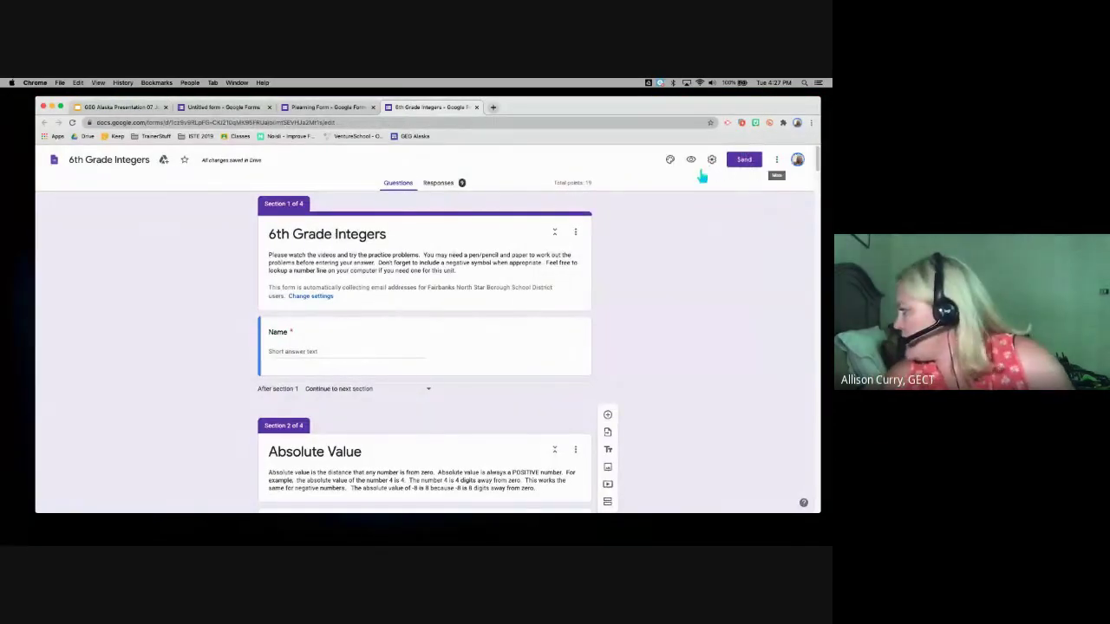
pyautogui.click(744, 167)
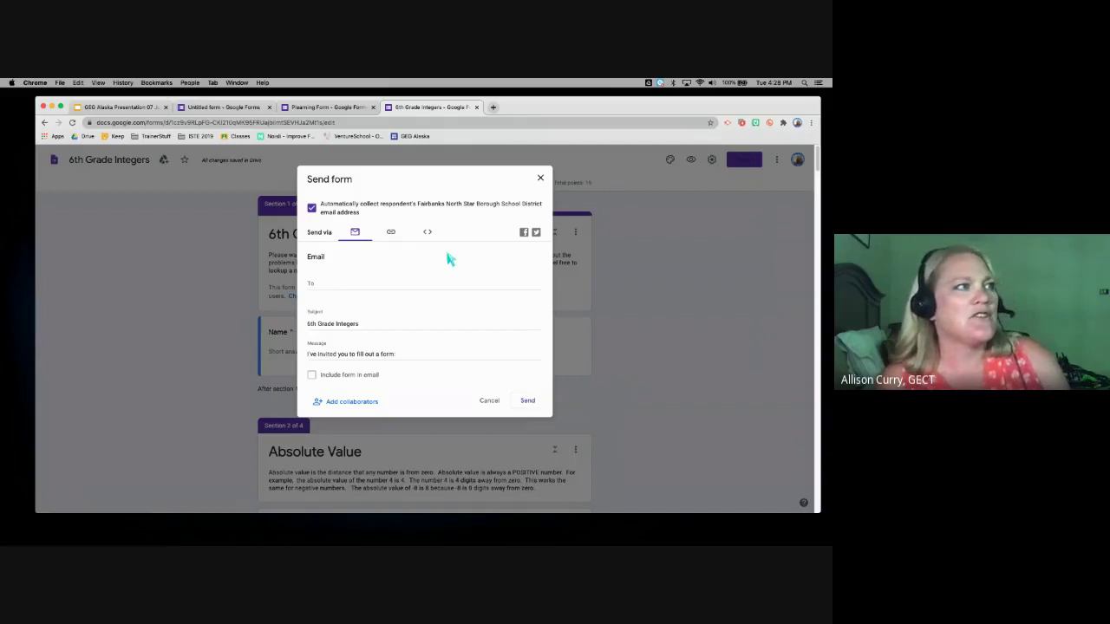
pyautogui.click(391, 233)
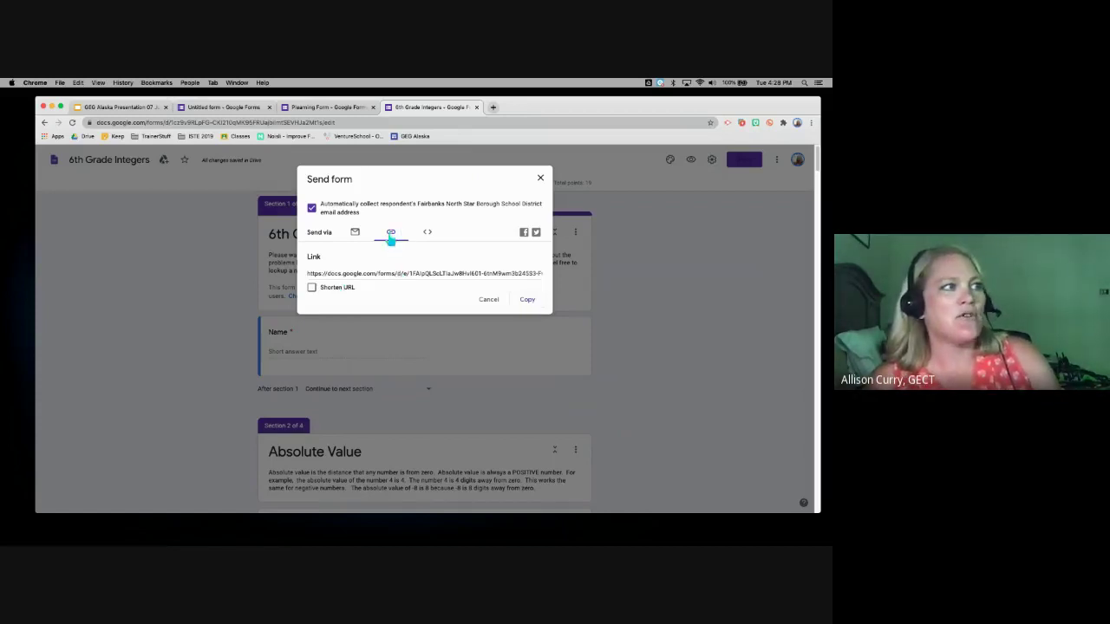
pyautogui.click(540, 179)
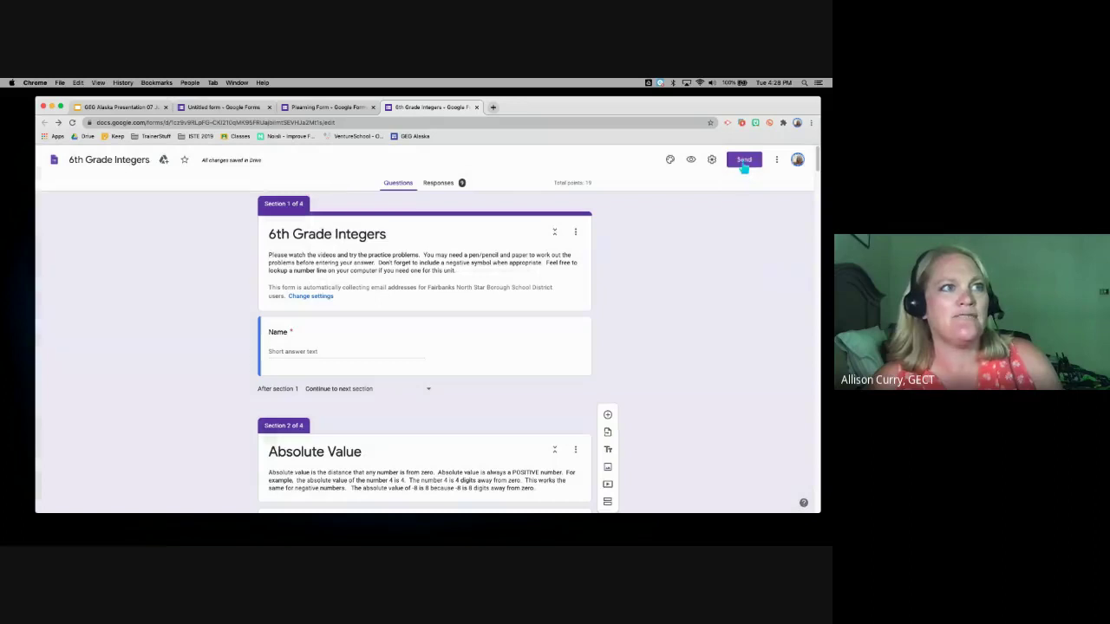
# Copy the 6th Grade Integers form's link from its send options, shorten the URL and close the send dialog
pyautogui.click(744, 162)
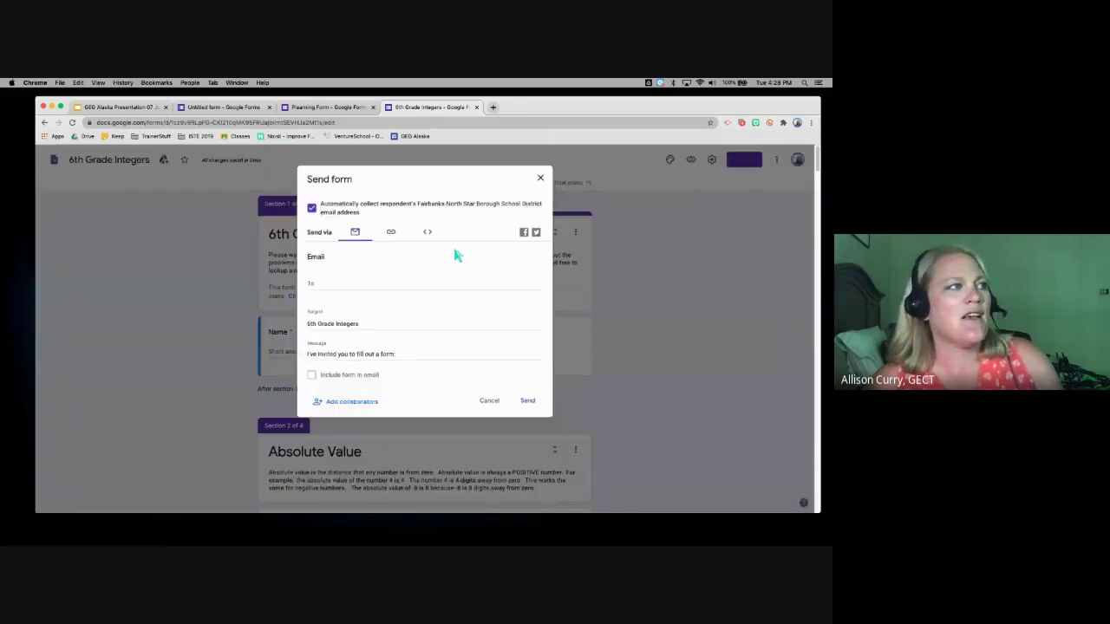
pyautogui.click(391, 234)
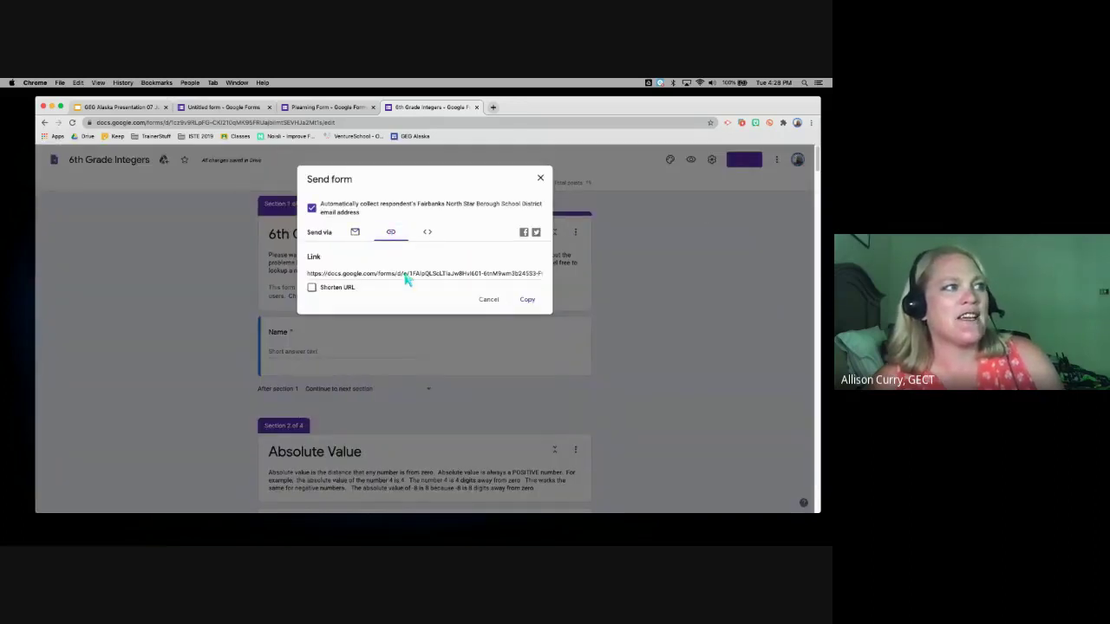
pyautogui.click(528, 301)
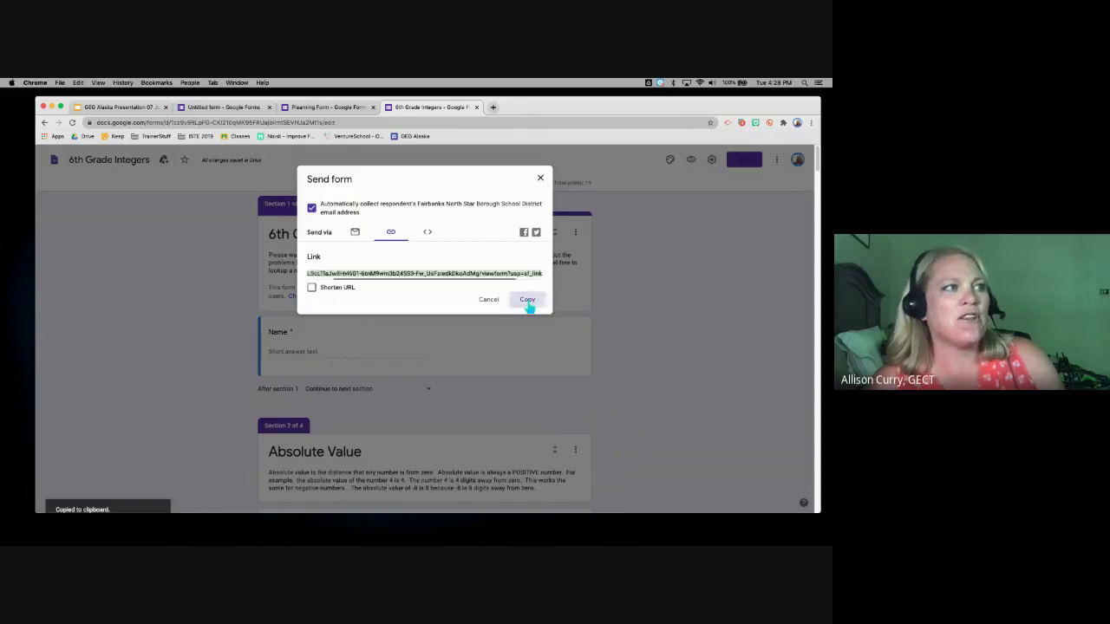
pyautogui.click(312, 290)
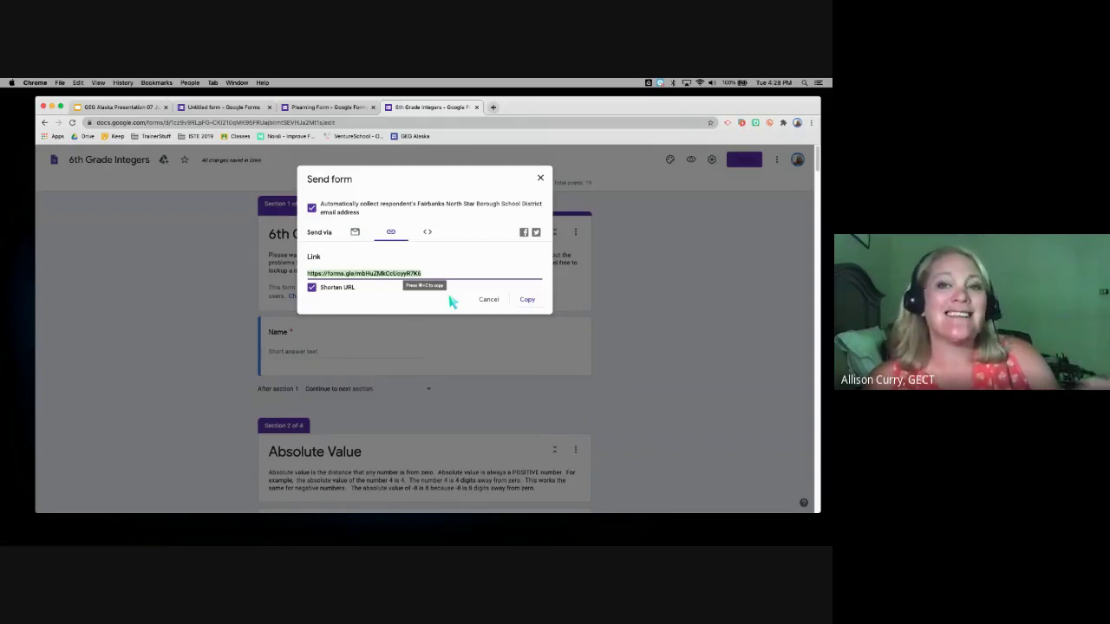
pyautogui.click(540, 179)
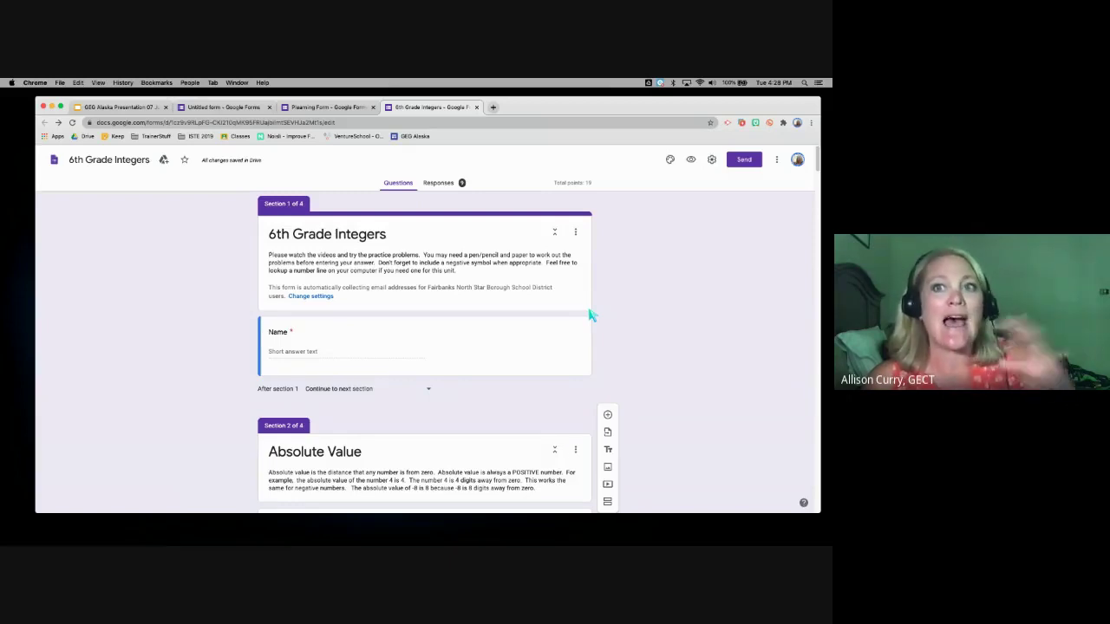
# Review the additional options for the 6th Grade Integers form, including making a copy
pyautogui.click(777, 161)
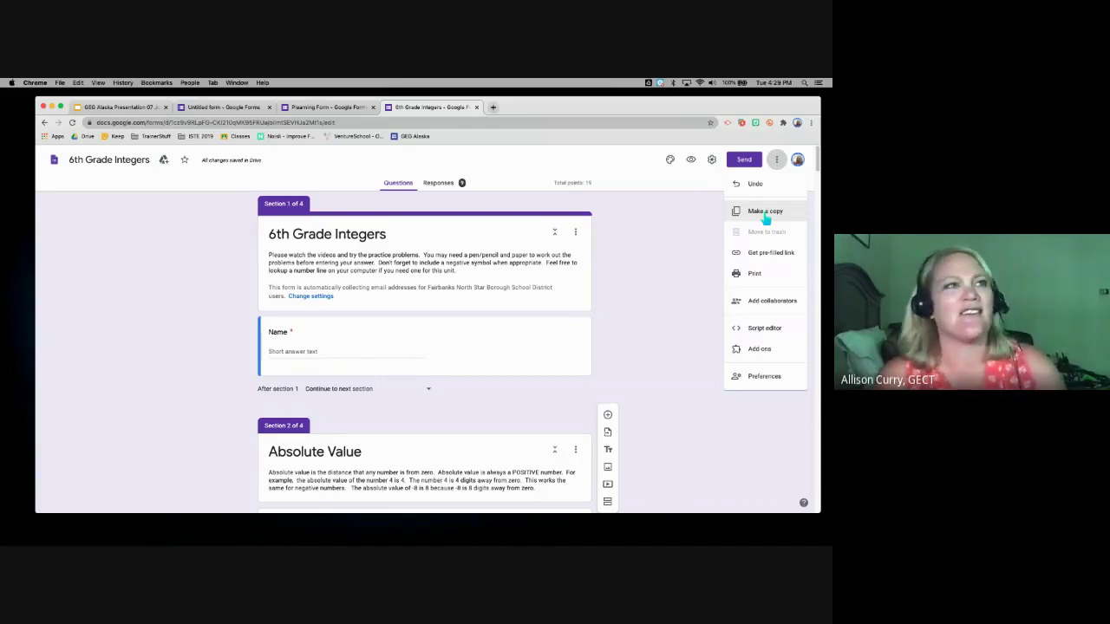
pyautogui.click(777, 159)
# Switch to the GEG Alaska presentation, resume presenting from "Try it Out!" and show the "Viewing/Grading Responses" slide
pyautogui.click(130, 108)
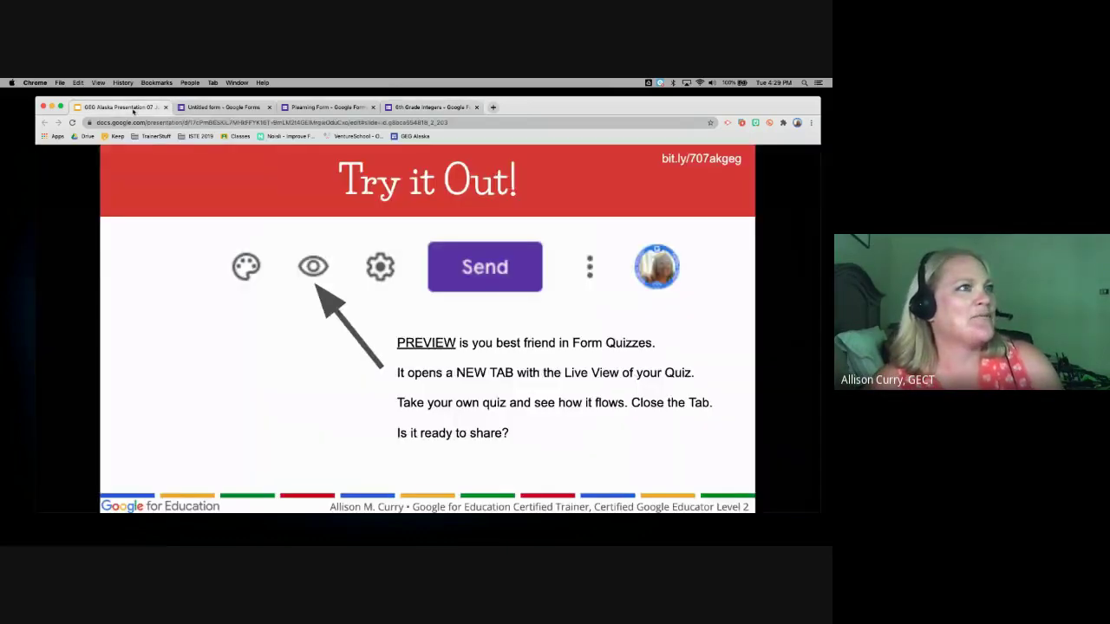
pyautogui.click(721, 161)
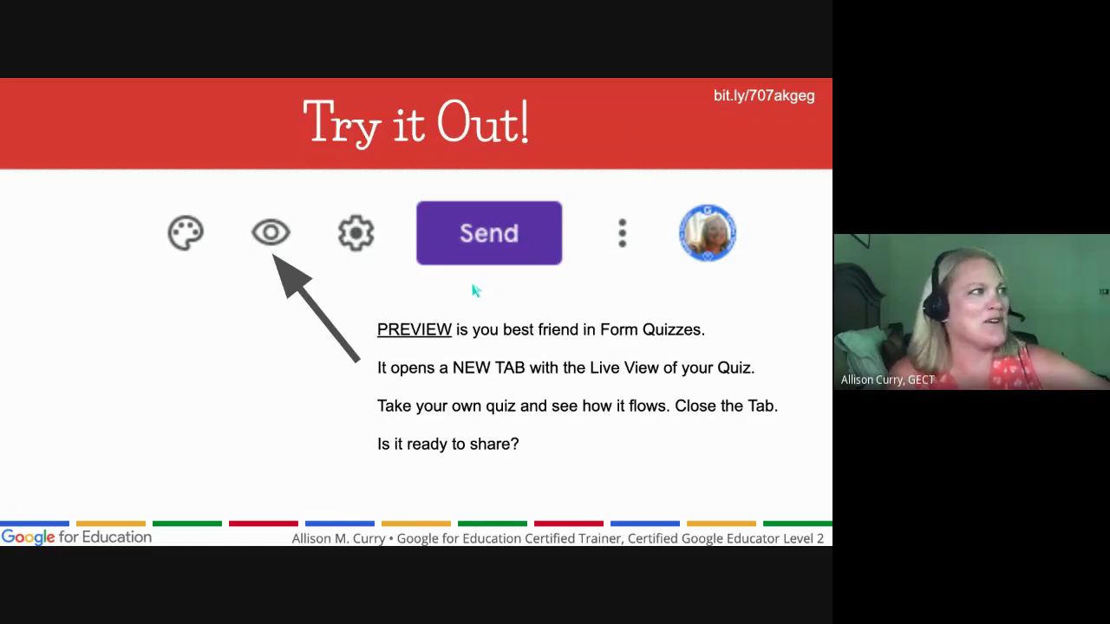
pyautogui.press('Right')
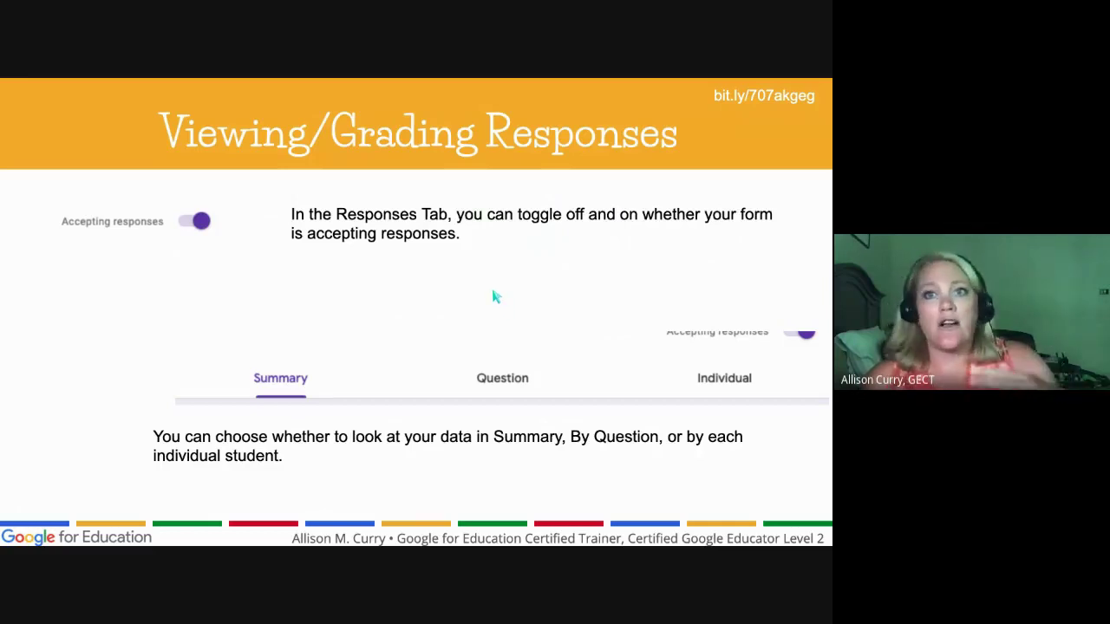
pyautogui.press('Right')
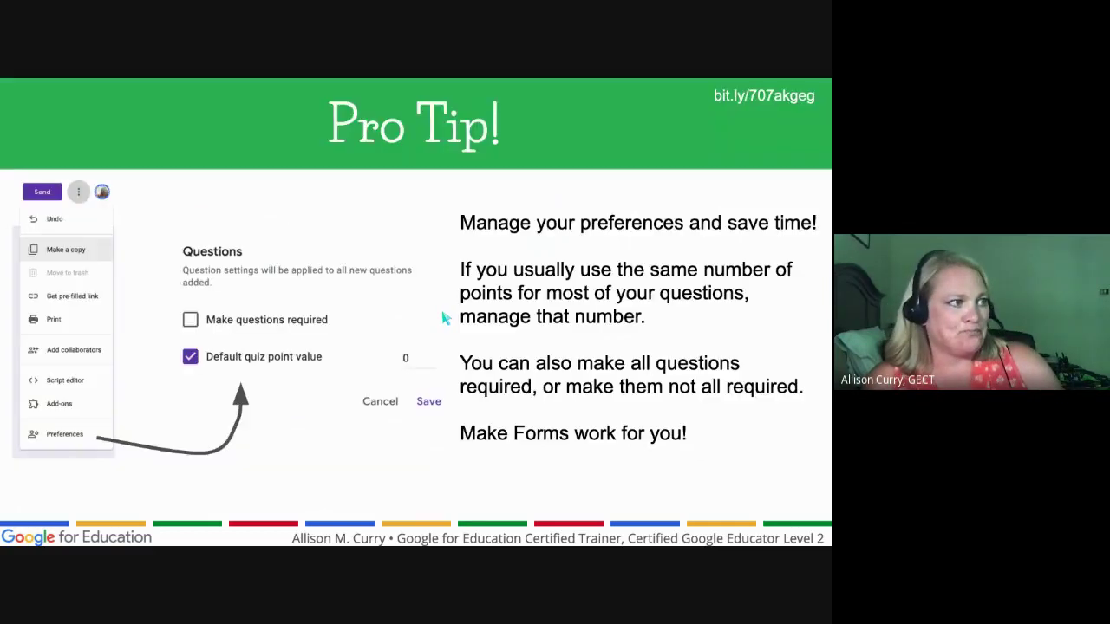
pyautogui.press('Left')
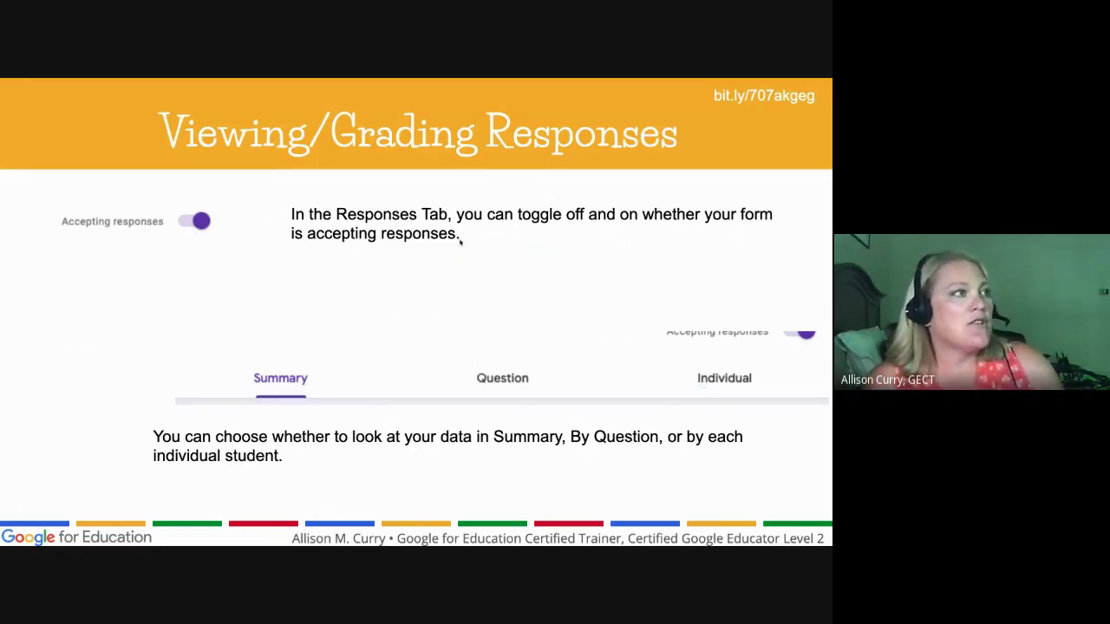
# End the slideshow, and open the response summary of the 6th Grade Integers form, dismissing the tip about per-question responses
pyautogui.press('Escape')
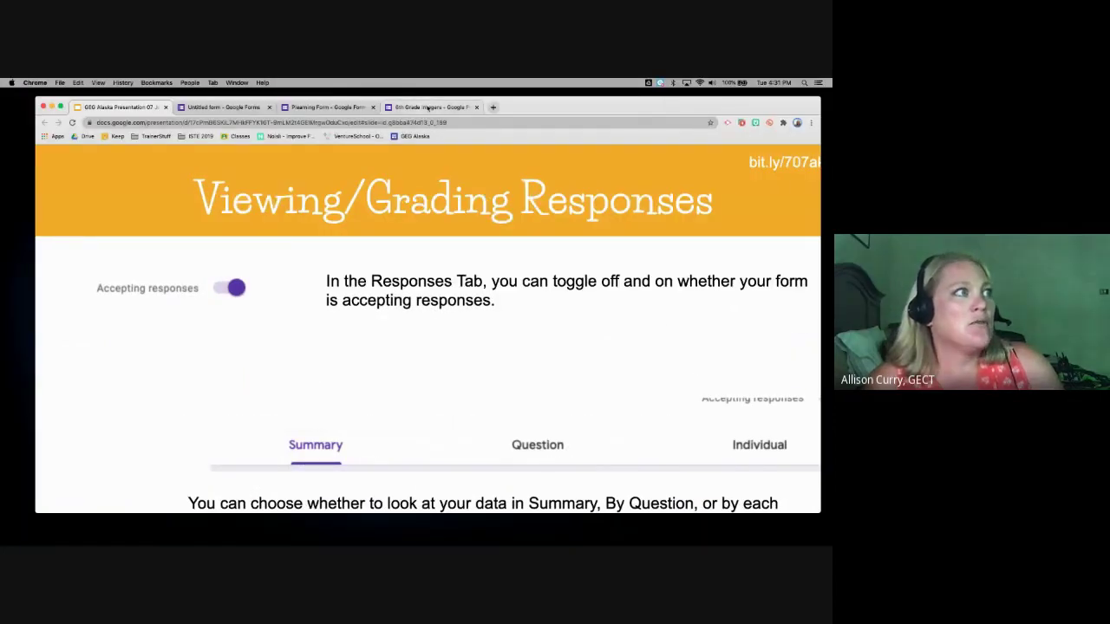
pyautogui.click(430, 107)
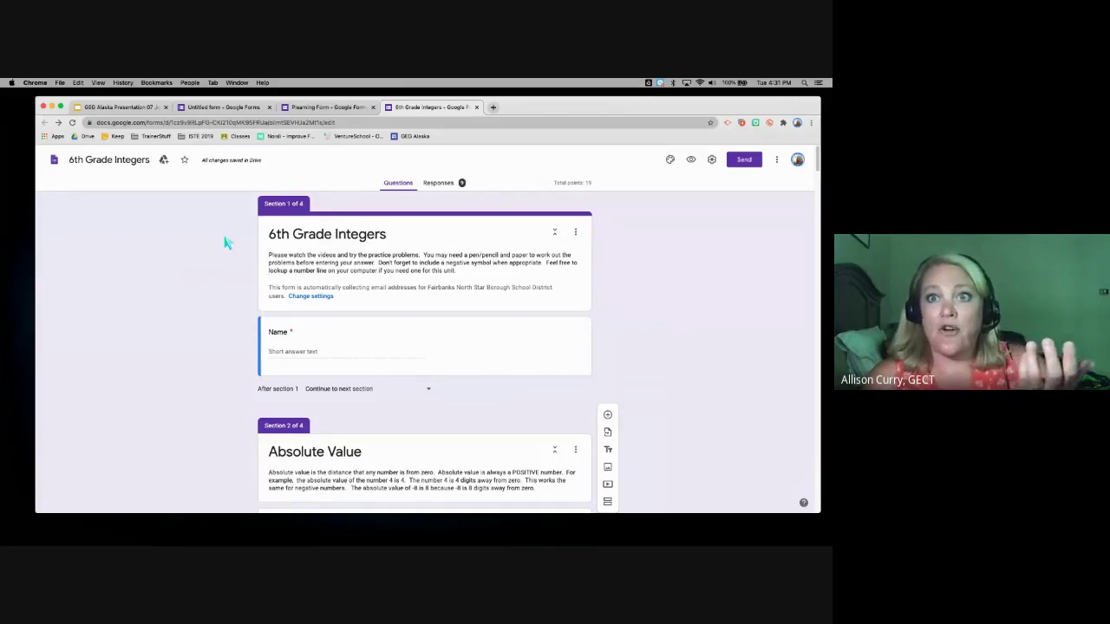
pyautogui.click(438, 184)
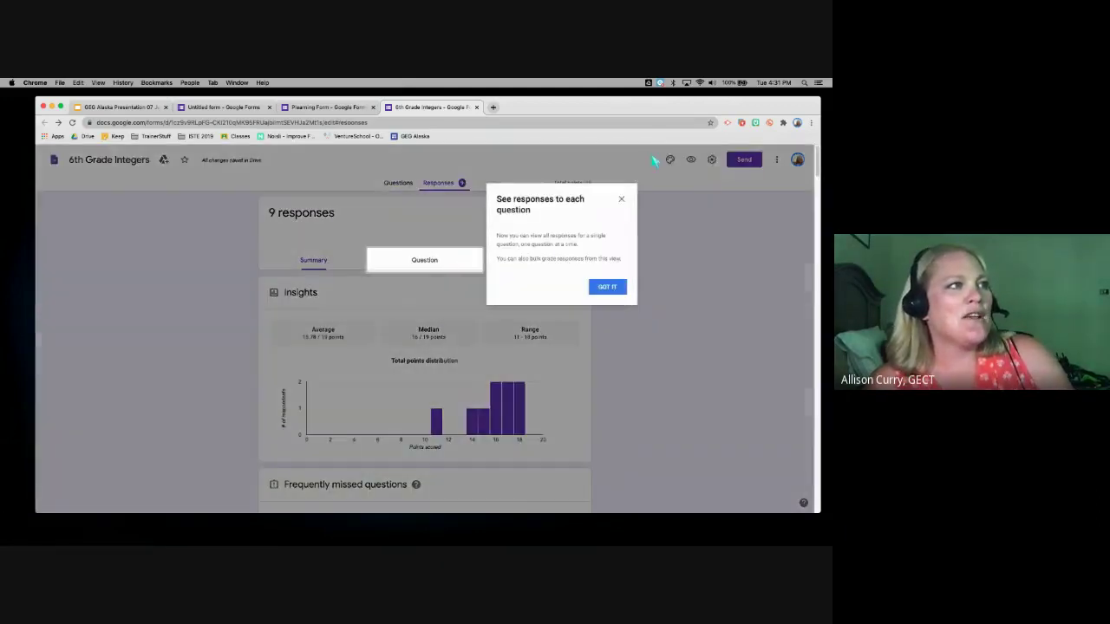
pyautogui.click(621, 200)
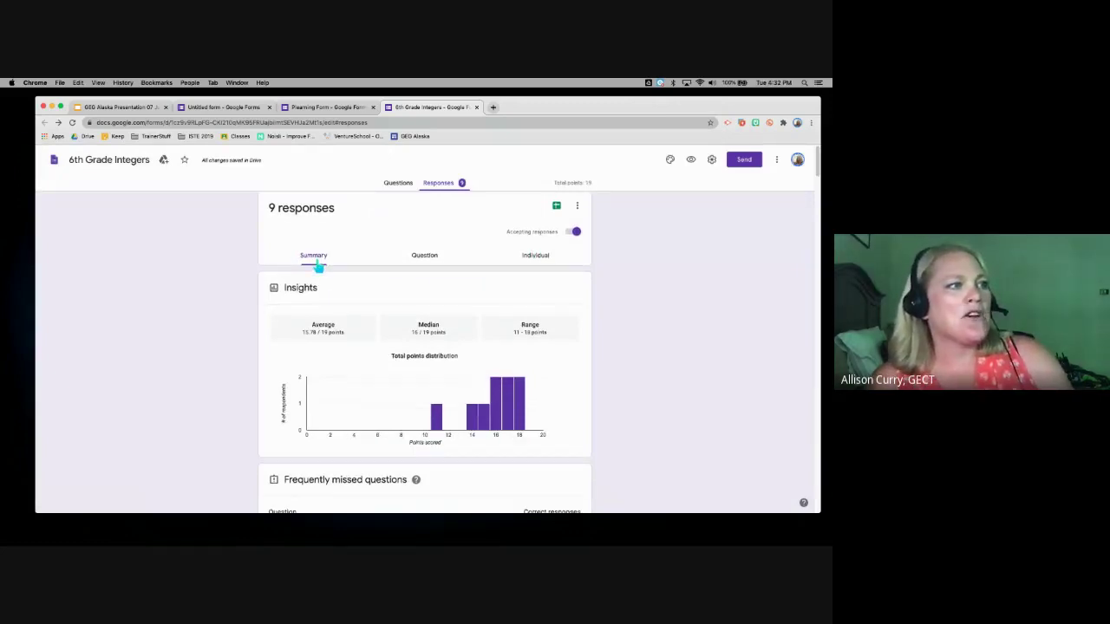
# Examine the response summary's insights, frequently missed questions, student scores and answer charts for the Absolute Value section
pyautogui.scroll(-2, 319, 269)
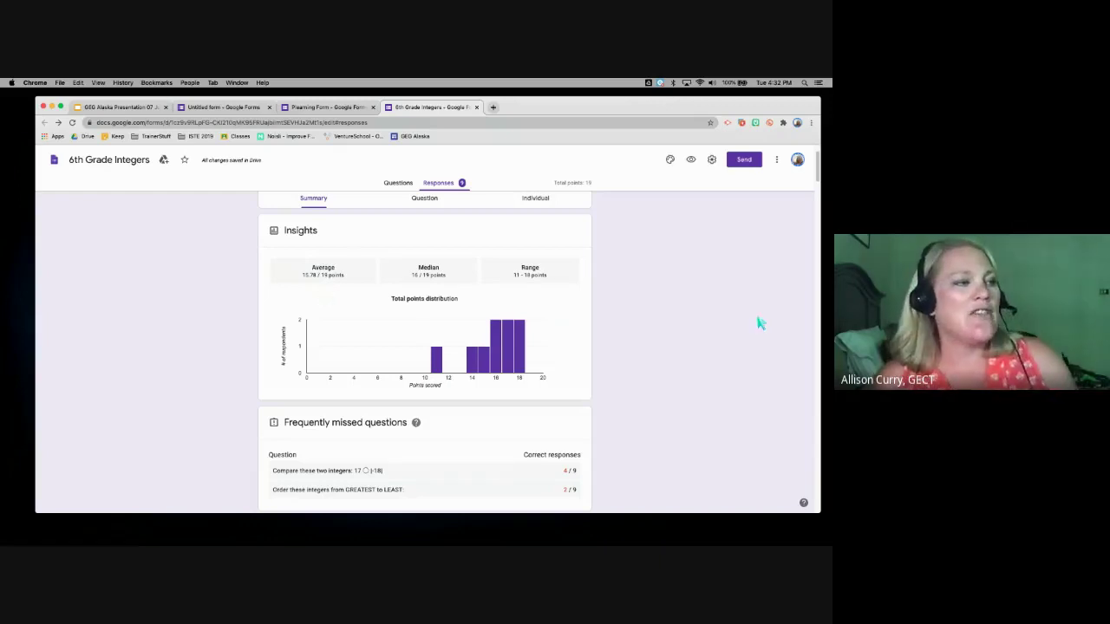
pyautogui.scroll(-2, 666, 350)
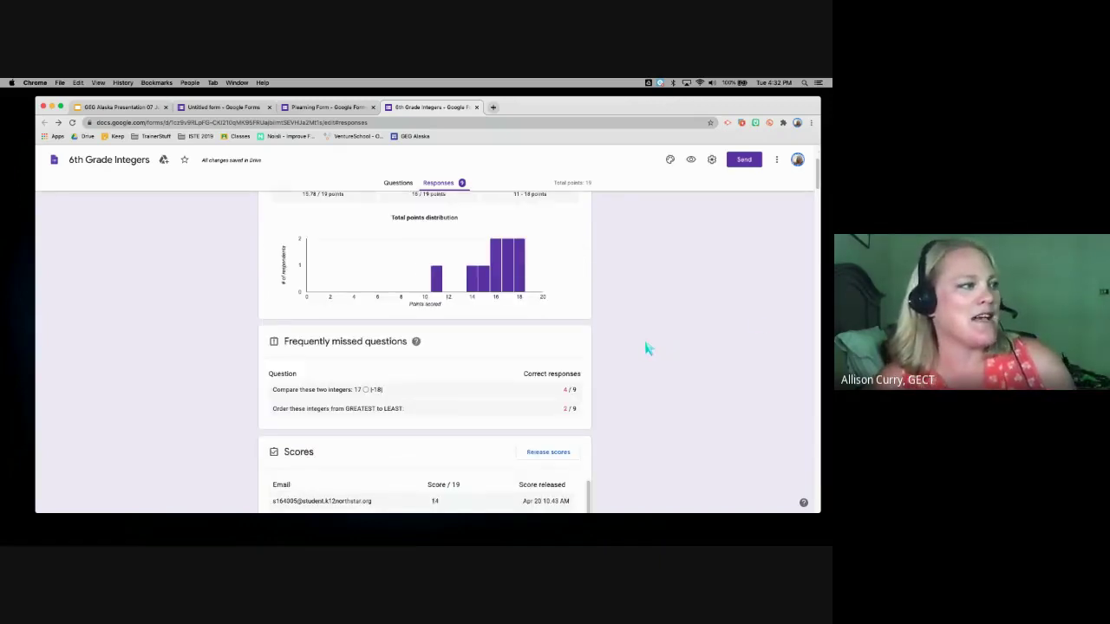
pyautogui.scroll(-5, 646, 347)
pyautogui.scroll(-1, 645, 347)
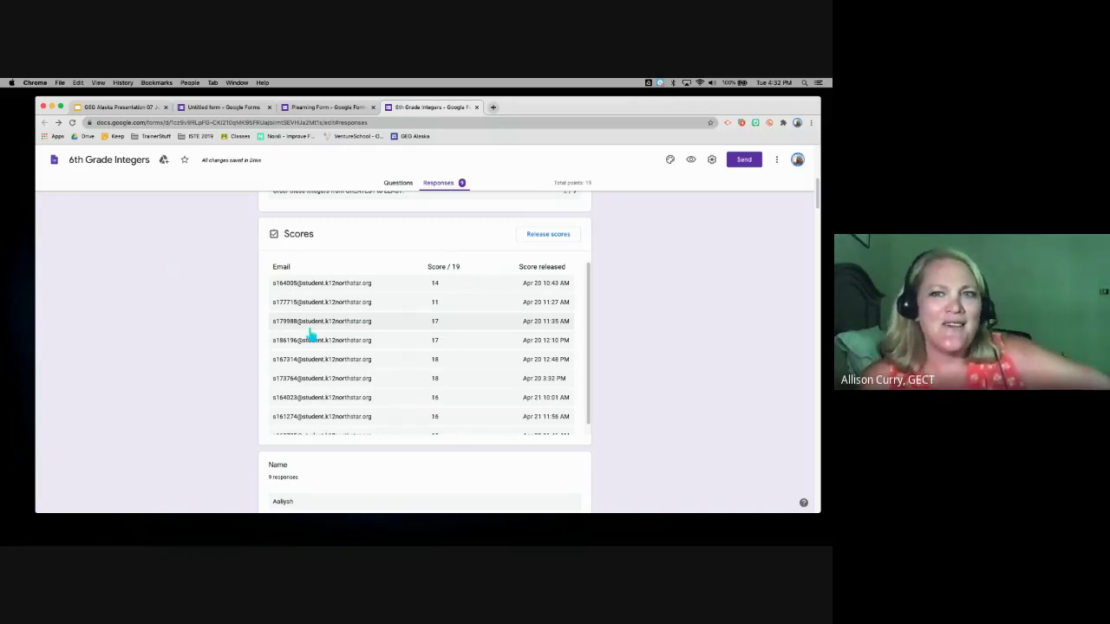
pyautogui.scroll(1, 340, 344)
pyautogui.scroll(3, 339, 344)
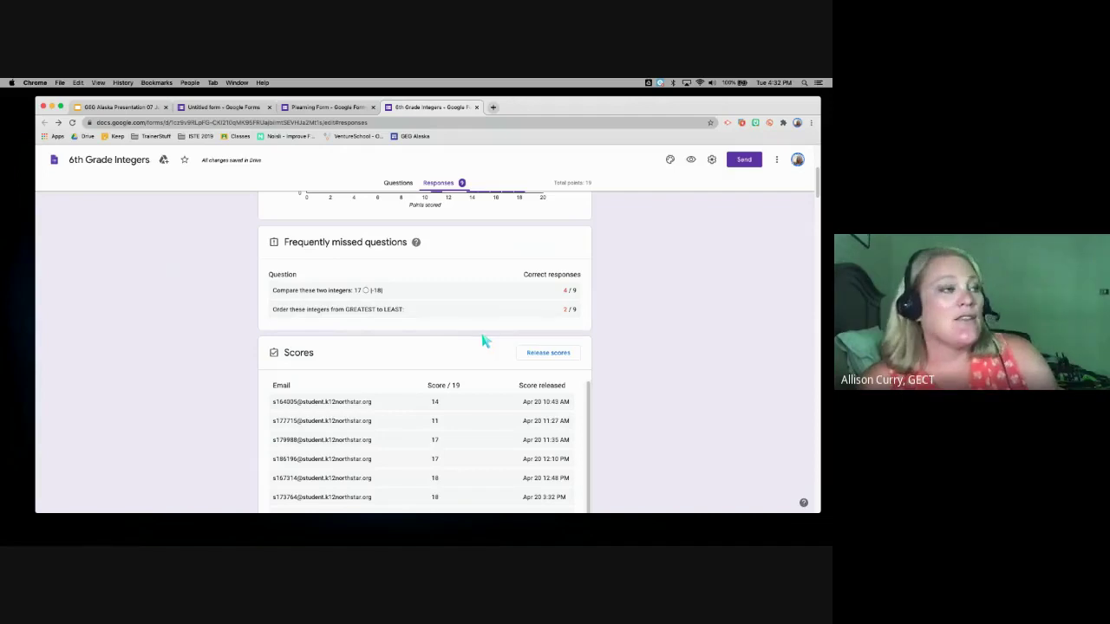
pyautogui.scroll(-10, 475, 340)
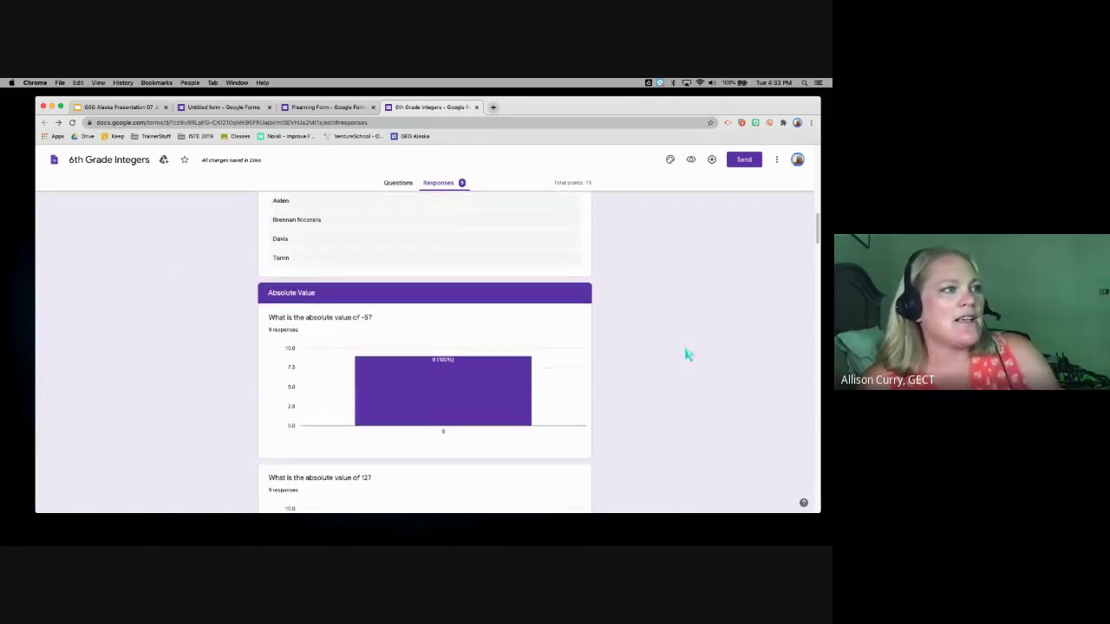
pyautogui.scroll(-1, 685, 353)
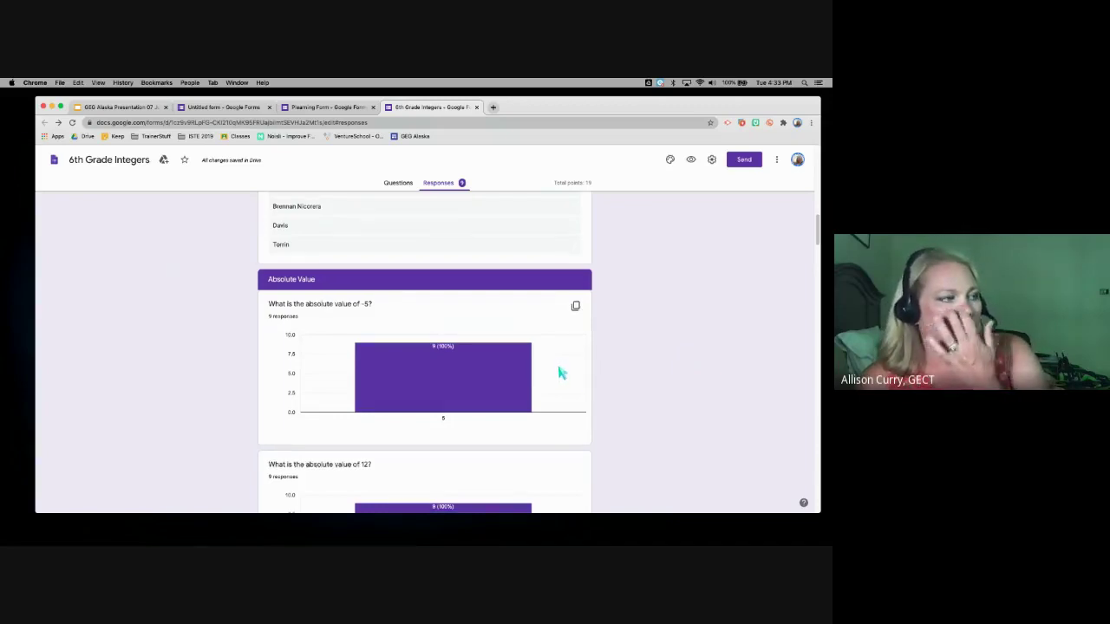
pyautogui.scroll(-2, 559, 372)
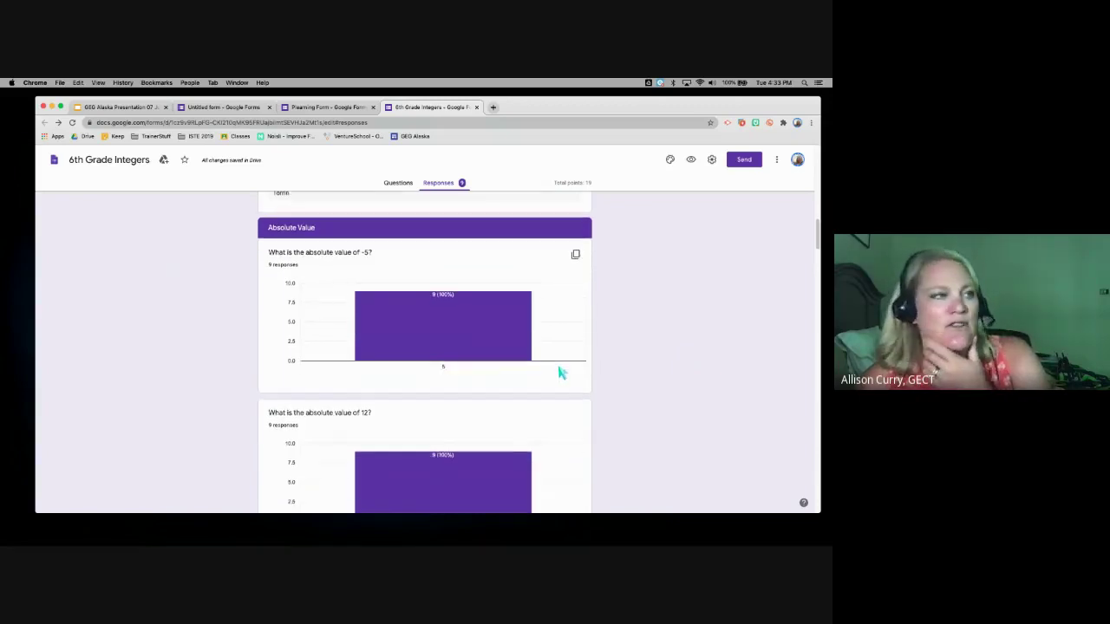
pyautogui.scroll(4, 559, 373)
pyautogui.scroll(-1, 535, 391)
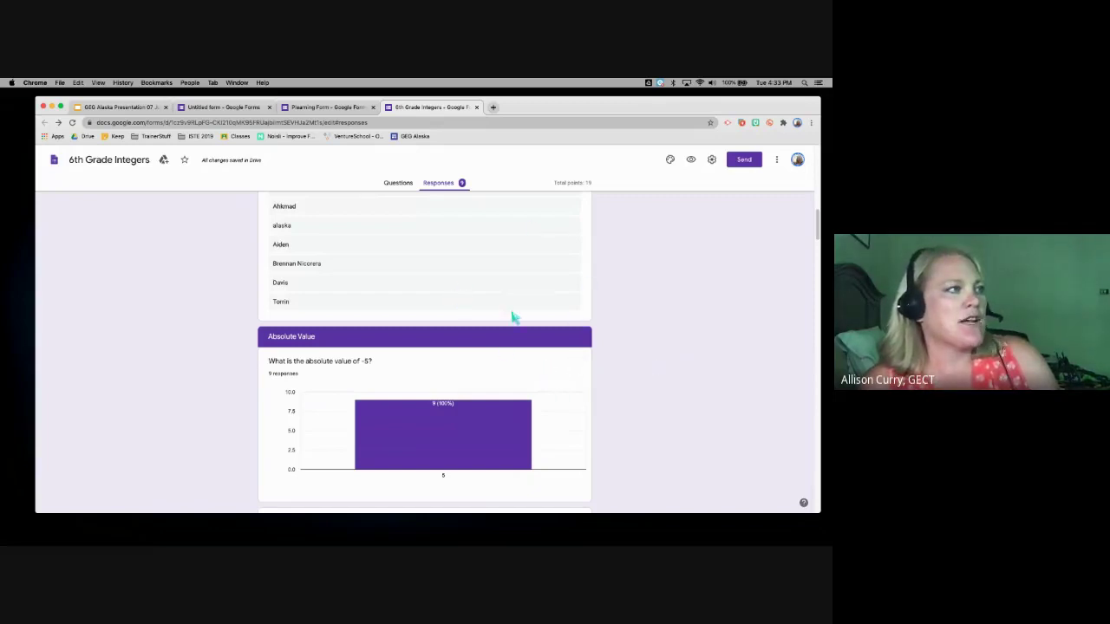
pyautogui.scroll(15, 549, 293)
pyautogui.scroll(1, 543, 293)
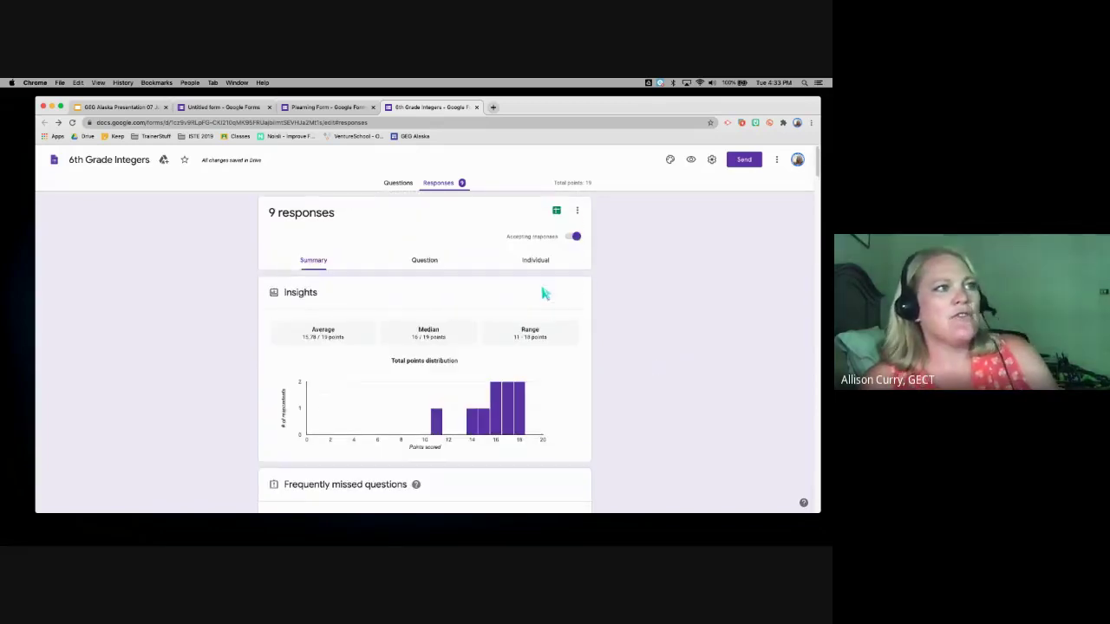
# View the responses by question, looking through the Name entries and advancing to "What is the absolute value of -5?"
pyautogui.click(424, 263)
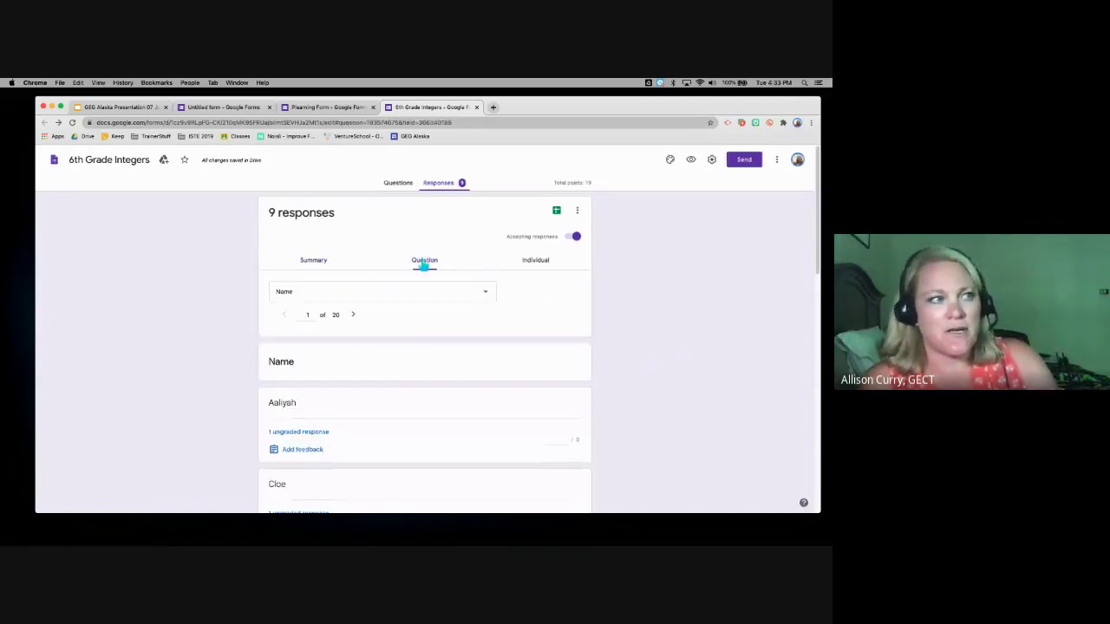
pyautogui.scroll(-1, 611, 347)
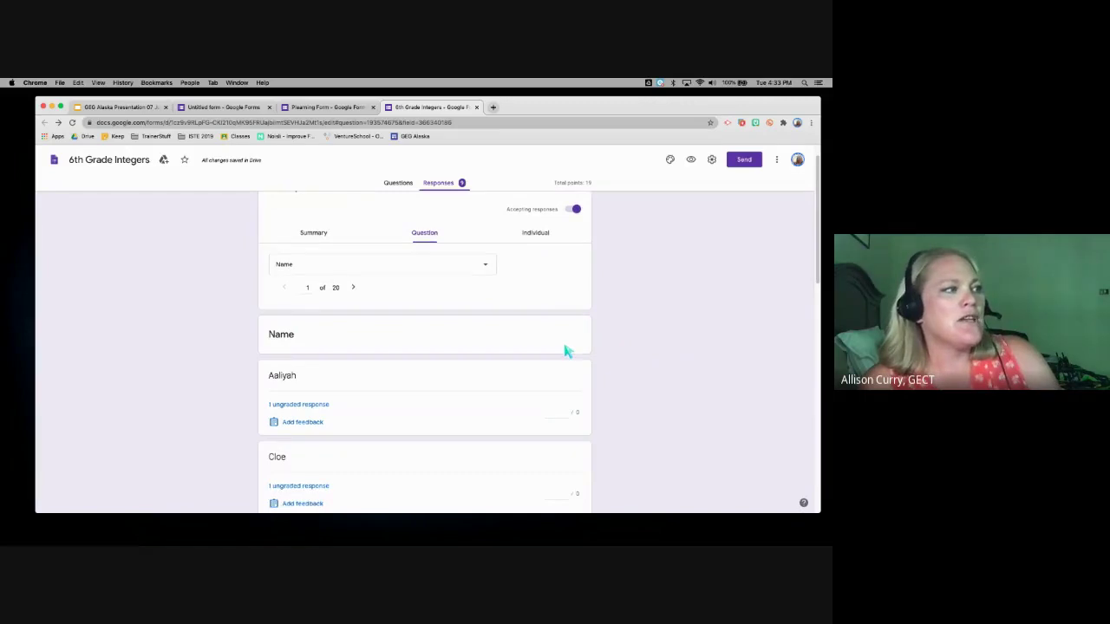
pyautogui.scroll(-10, 567, 349)
pyautogui.scroll(10, 535, 358)
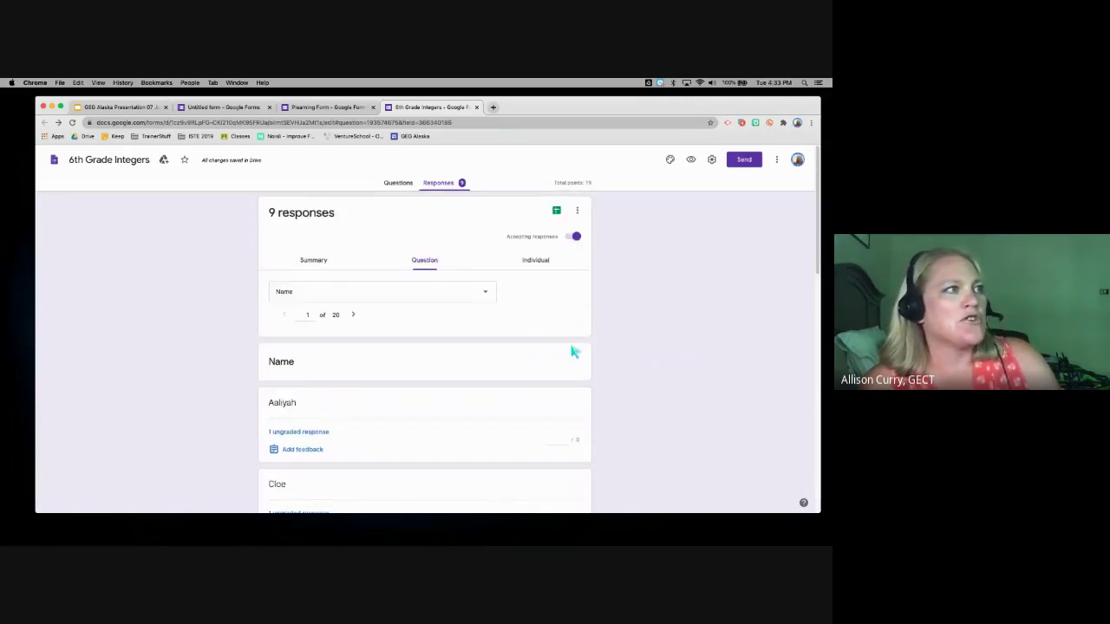
pyautogui.scroll(-10, 481, 374)
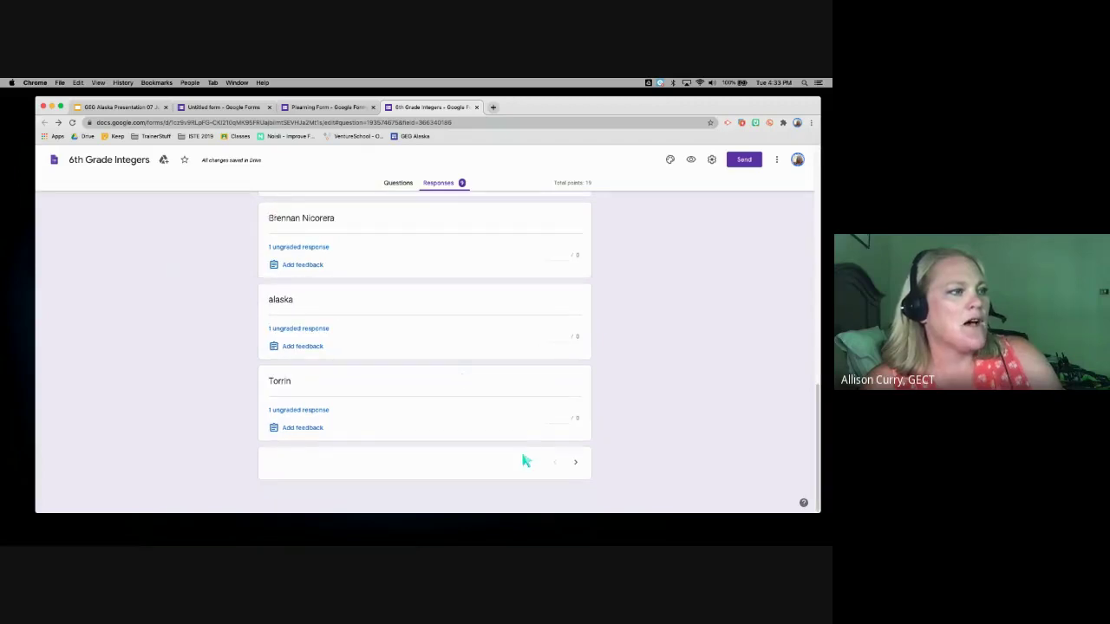
pyautogui.click(575, 463)
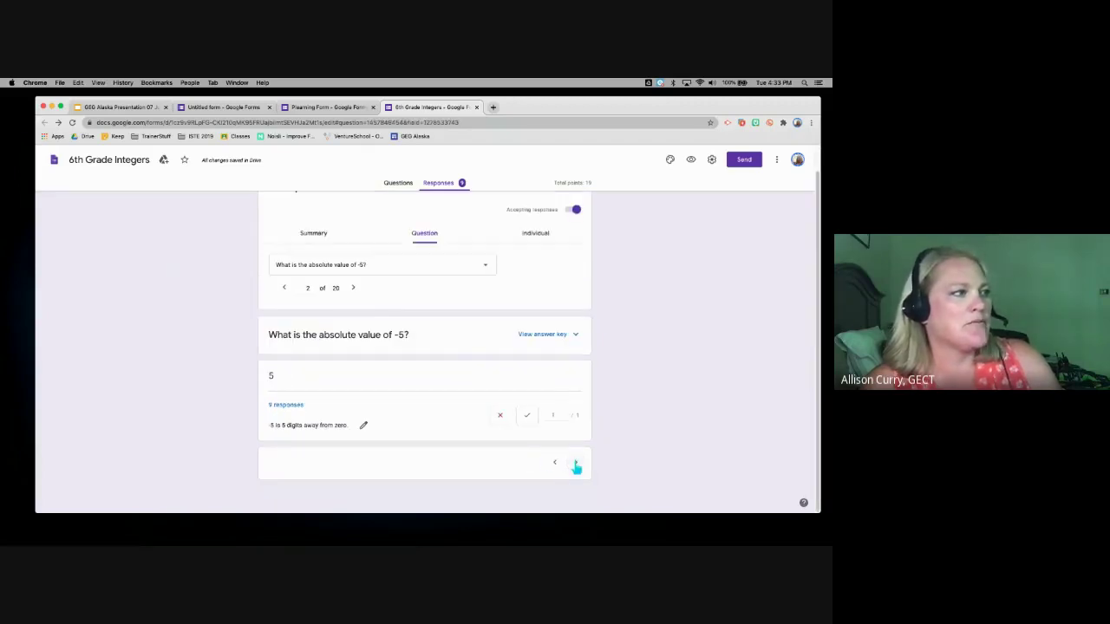
pyautogui.scroll(1, 619, 414)
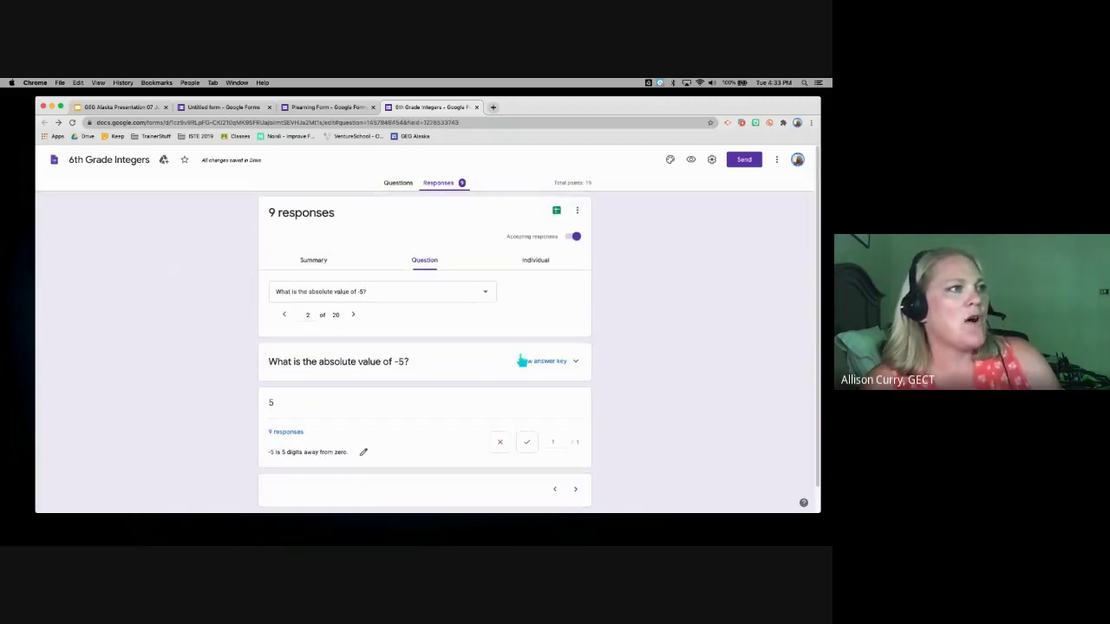
# Show the responses to the question "Compare these two integers: 12 ○ -11" and view its grading and feedback options
pyautogui.click(482, 296)
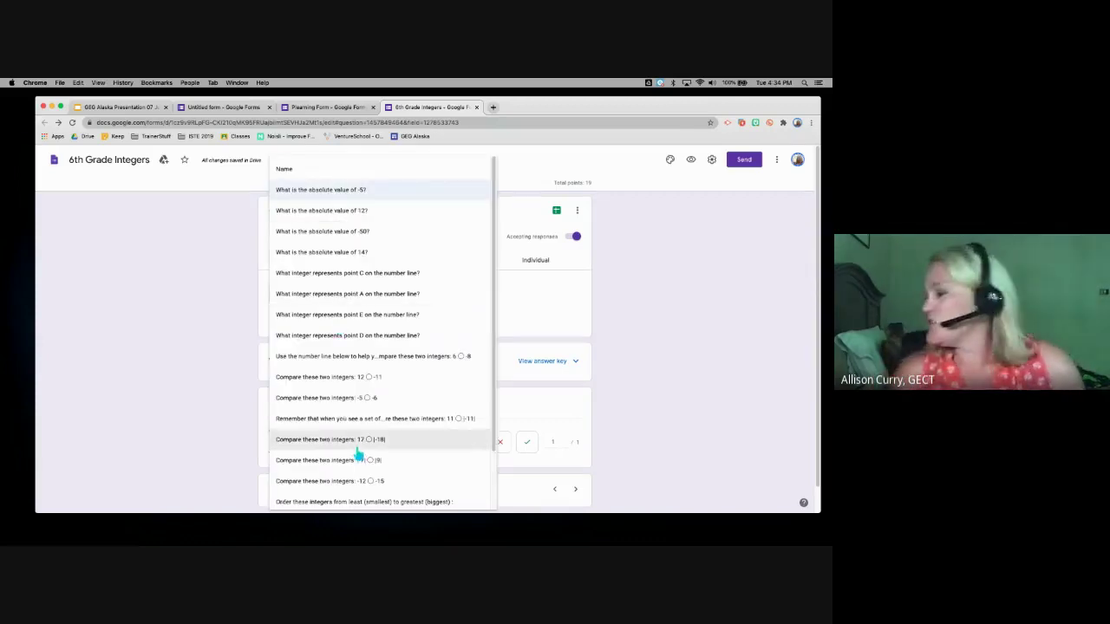
pyautogui.click(337, 382)
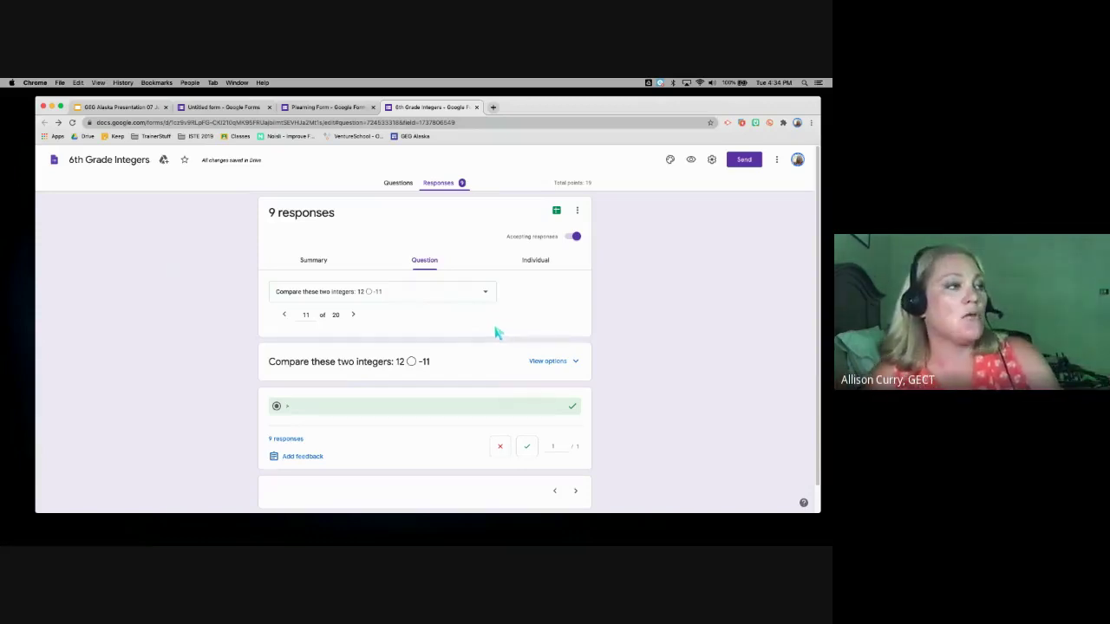
pyautogui.scroll(-1, 473, 377)
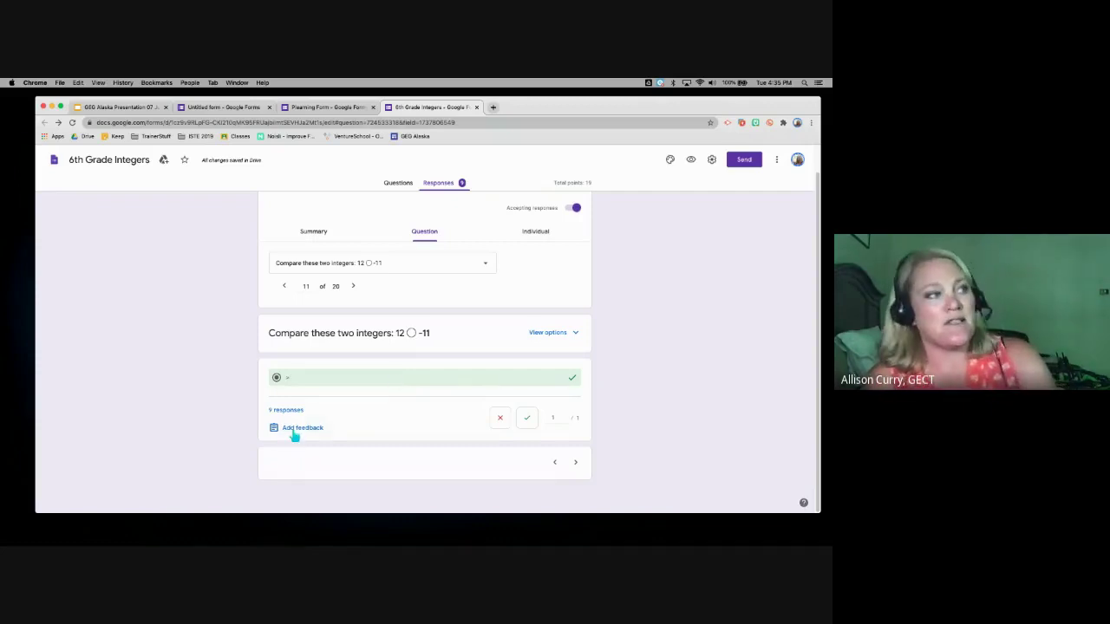
# Open the individual responses and examine the first student's answers, points and feedback from Absolute Value through Comparing Integers
pyautogui.click(535, 235)
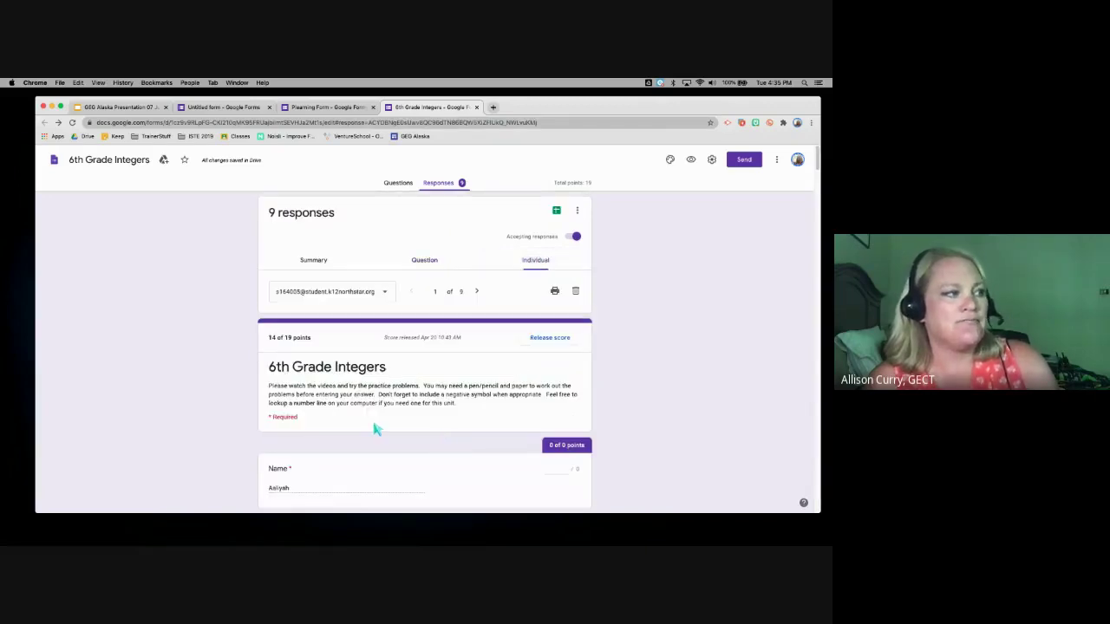
pyautogui.scroll(-10, 376, 428)
pyautogui.scroll(2, 376, 428)
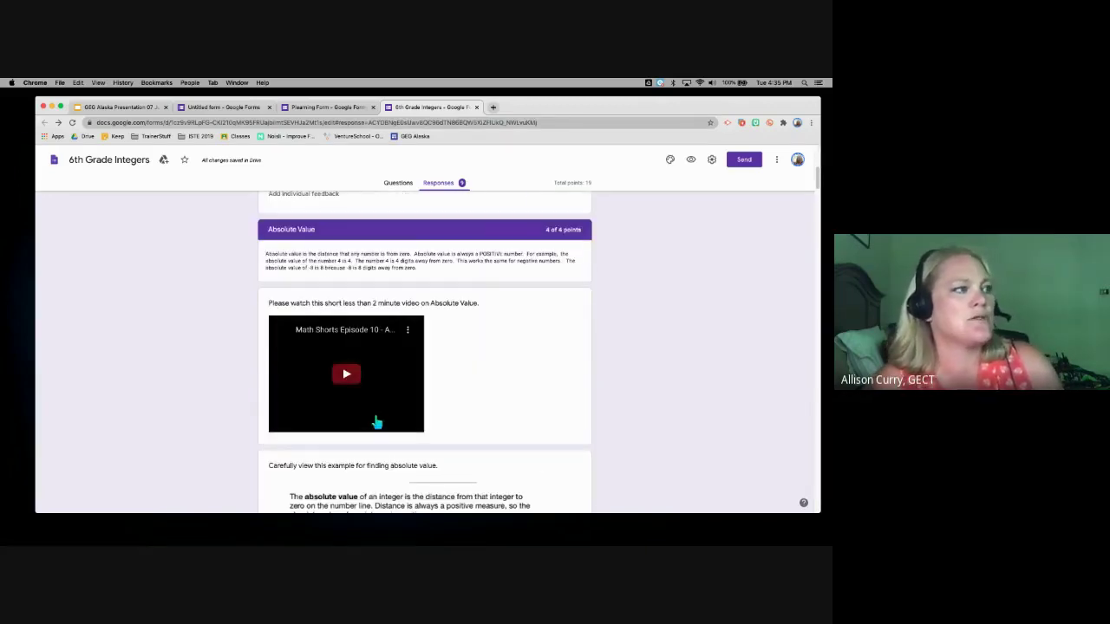
pyautogui.scroll(3, 373, 421)
pyautogui.scroll(-10, 382, 413)
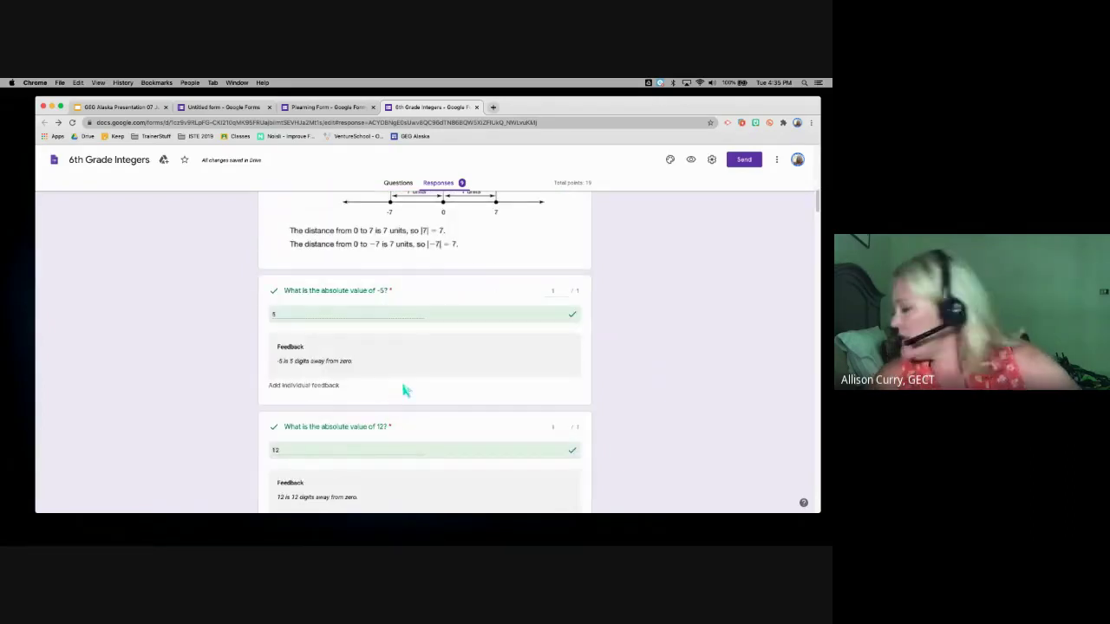
pyautogui.scroll(-1, 404, 391)
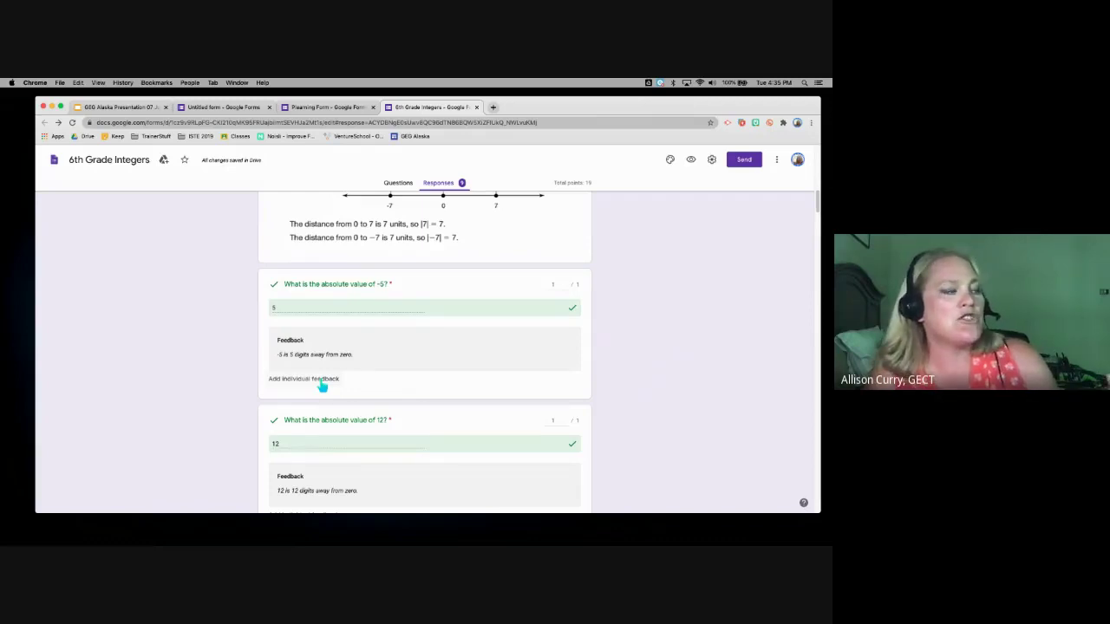
pyautogui.scroll(-10, 376, 381)
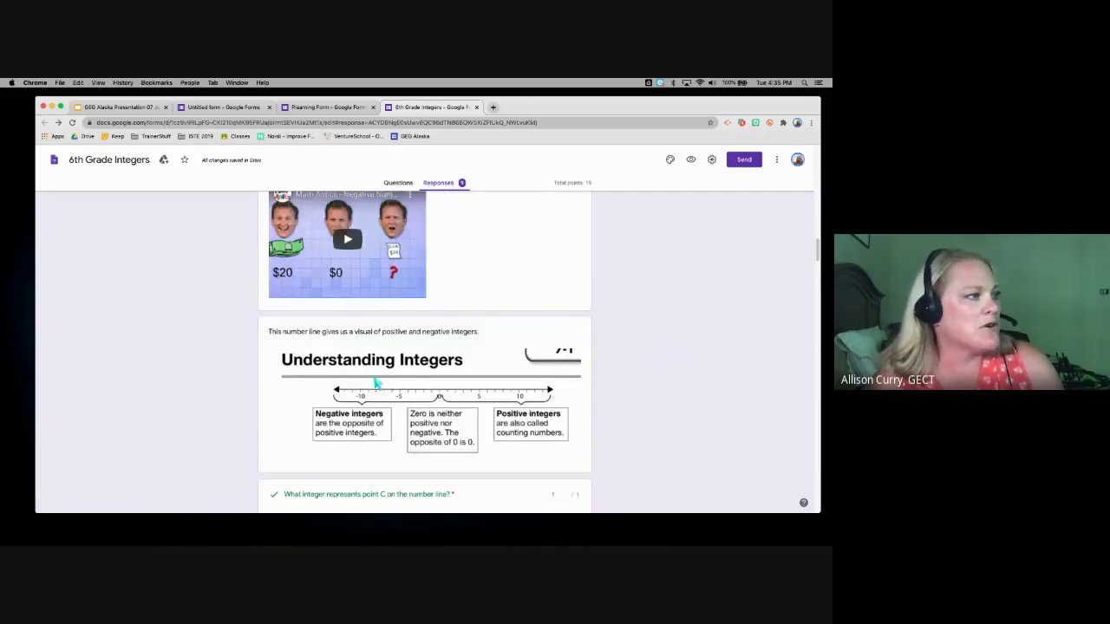
pyautogui.scroll(-10, 376, 383)
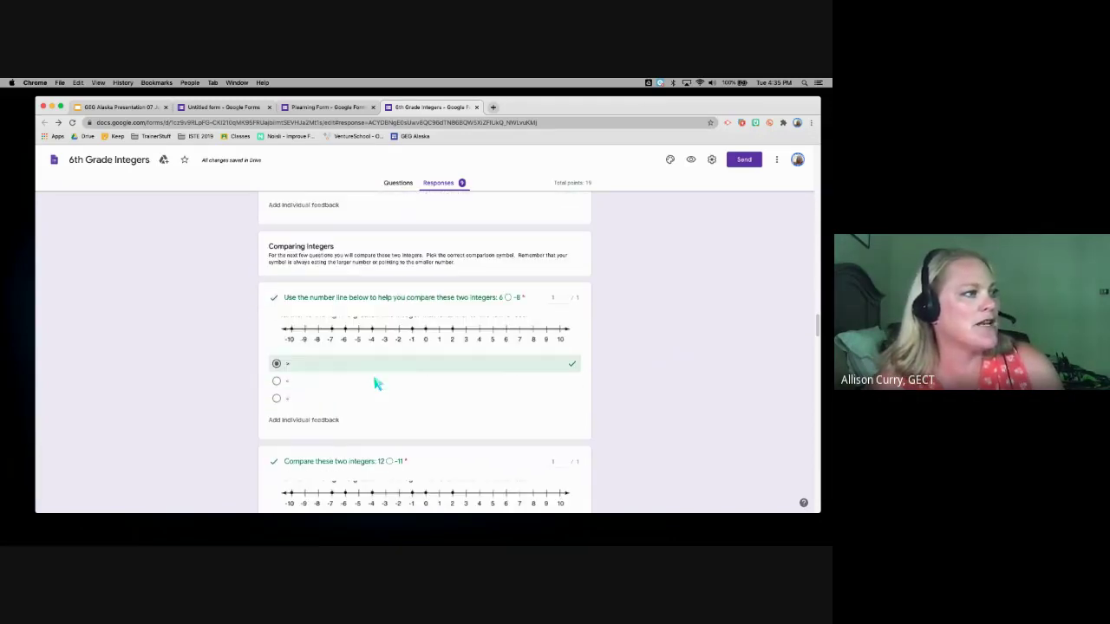
pyautogui.scroll(10, 376, 383)
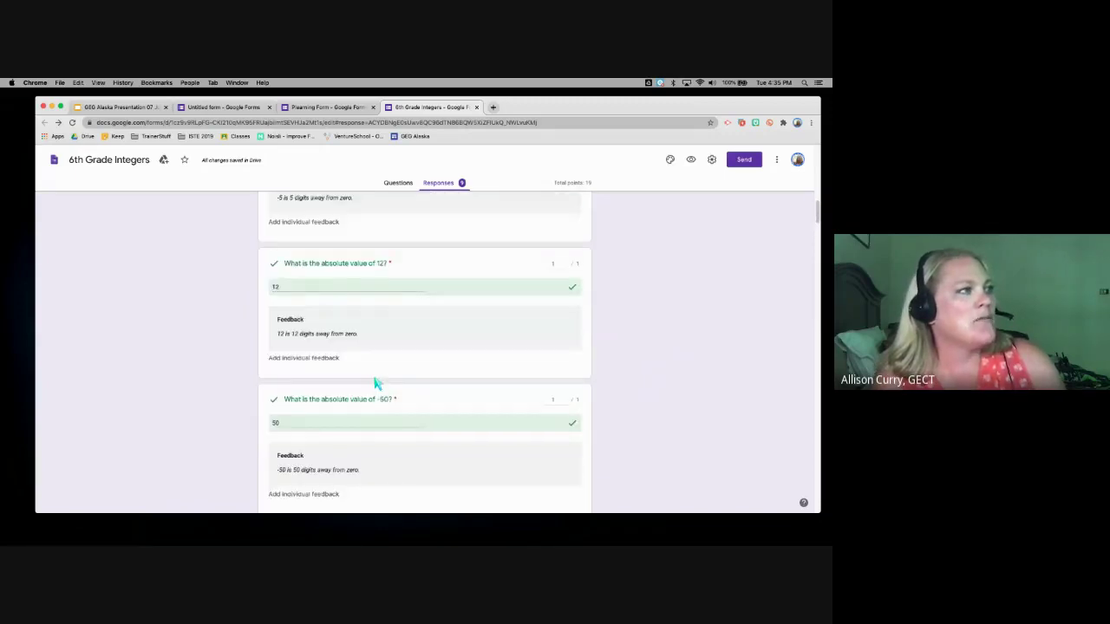
# View the individual feedback options for "What is the absolute value of 12?", cancel without adding any, and return to the response's score header
pyautogui.click(310, 362)
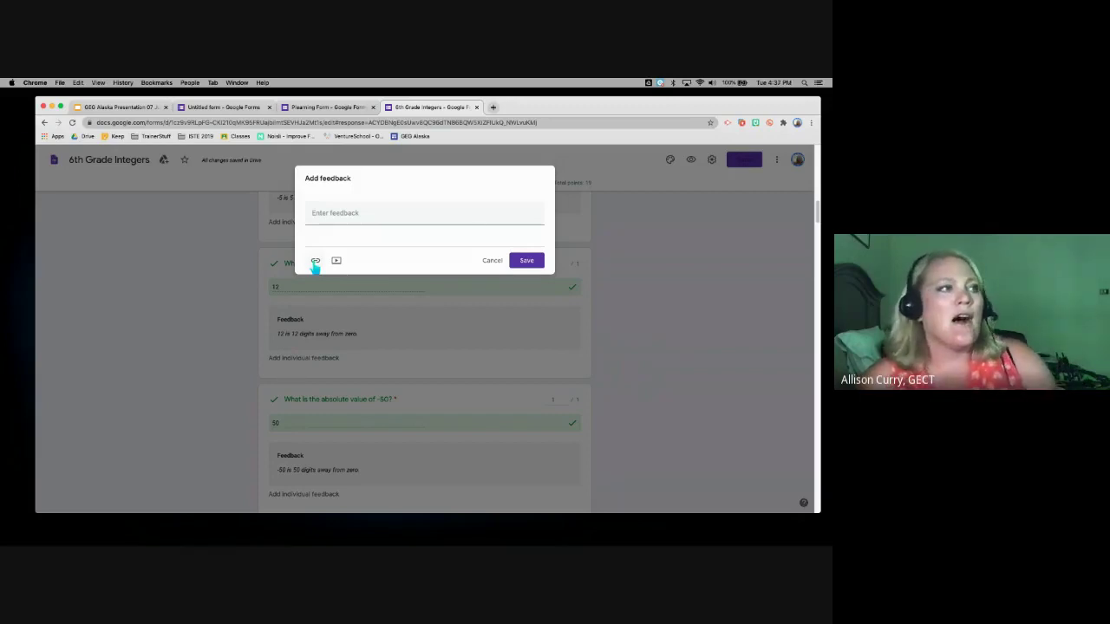
pyautogui.click(493, 262)
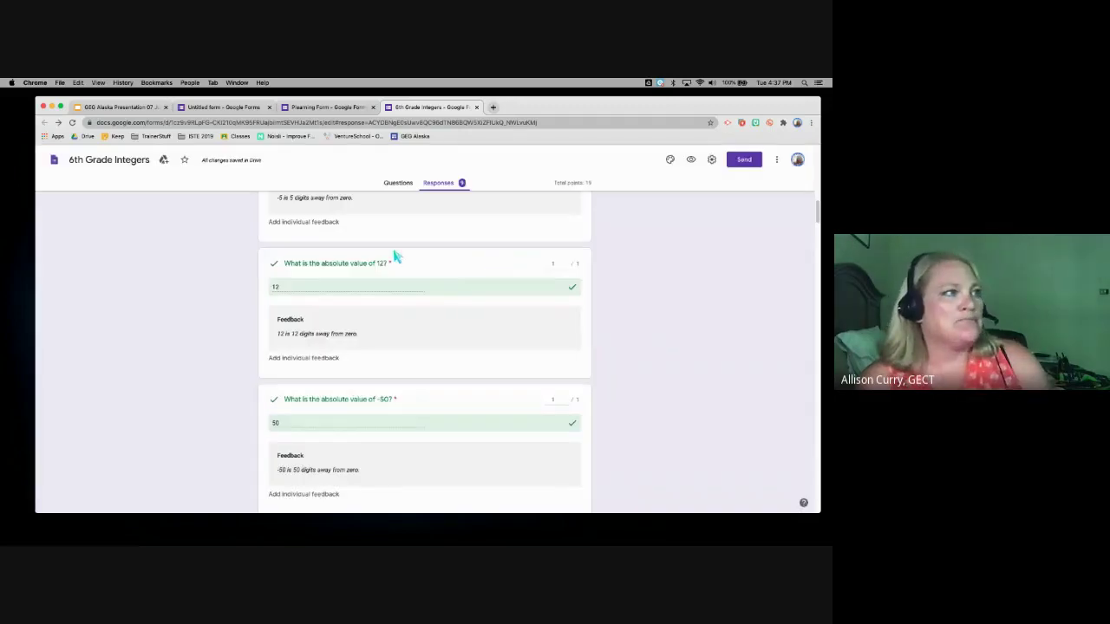
pyautogui.scroll(-3, 347, 295)
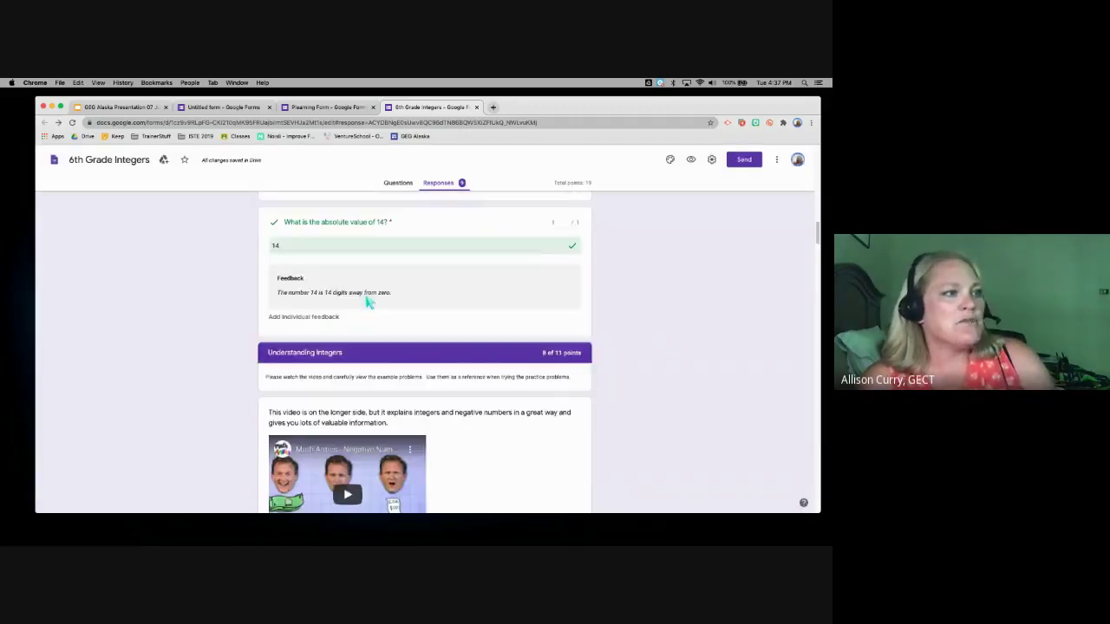
pyautogui.scroll(15, 367, 297)
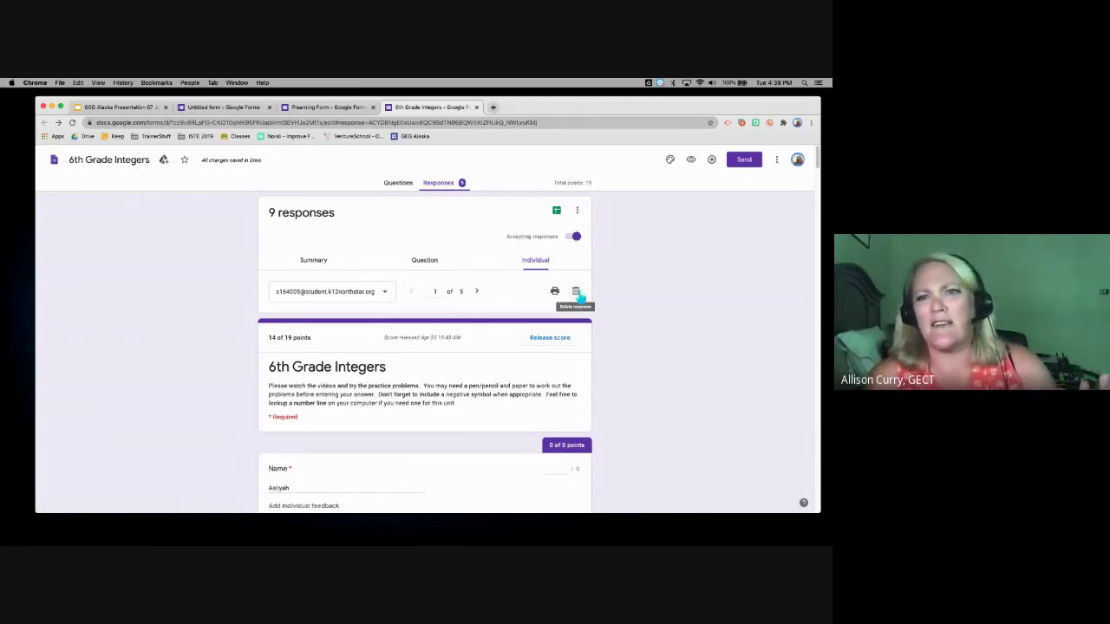
# Leave the form's responses, switch to the GEG Alaska presentation and present from "Viewing/Grading Responses", advancing to the "Pro Tip!" slide
pyautogui.click(398, 184)
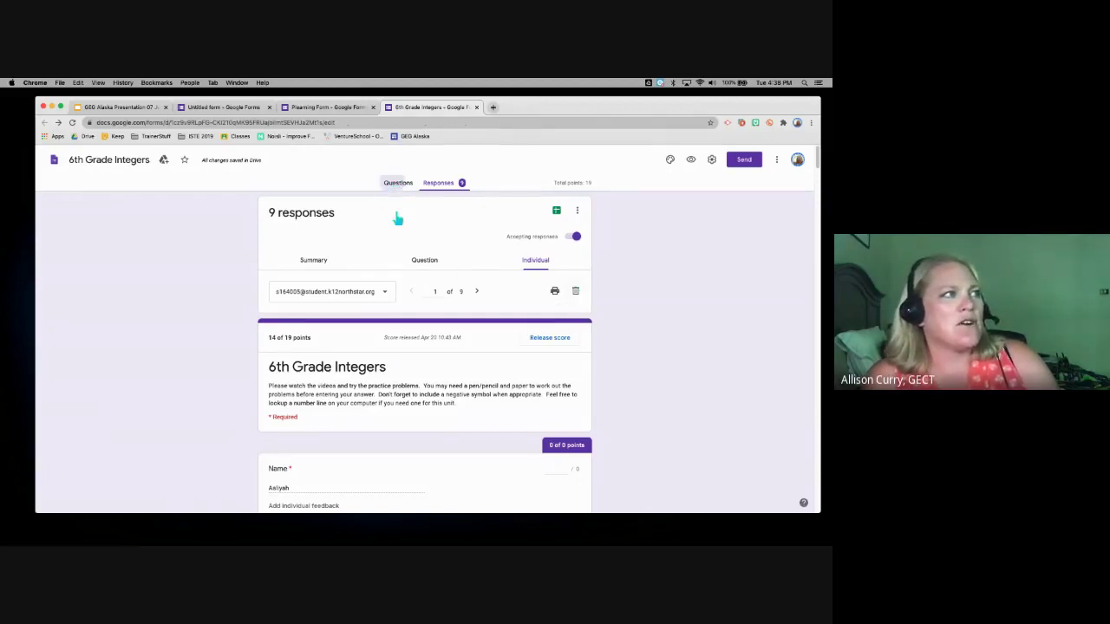
pyautogui.click(135, 107)
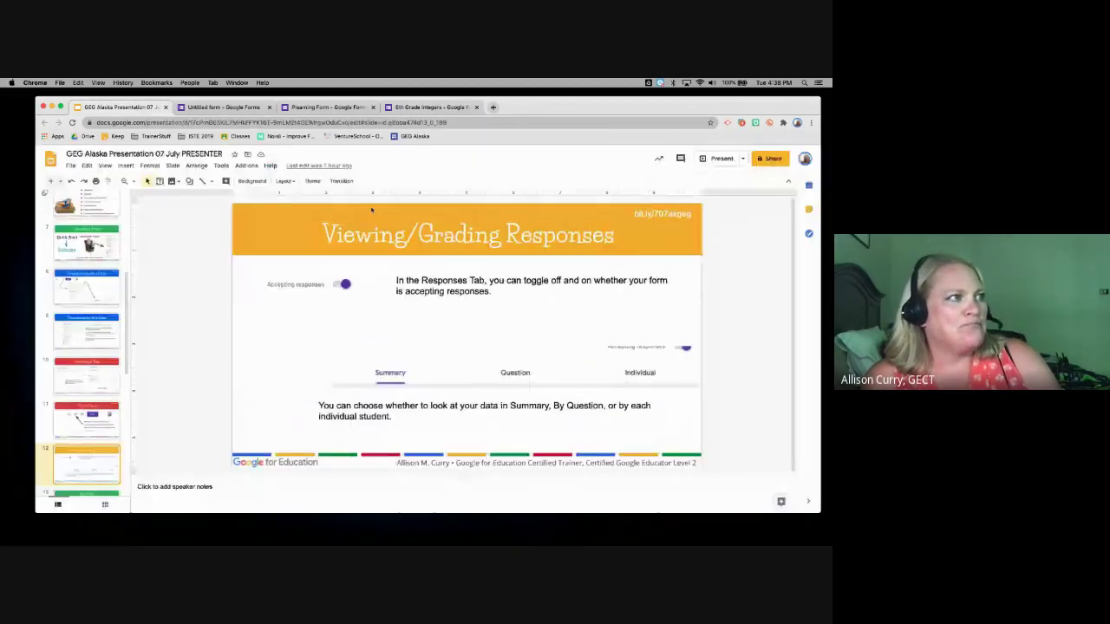
pyautogui.click(716, 159)
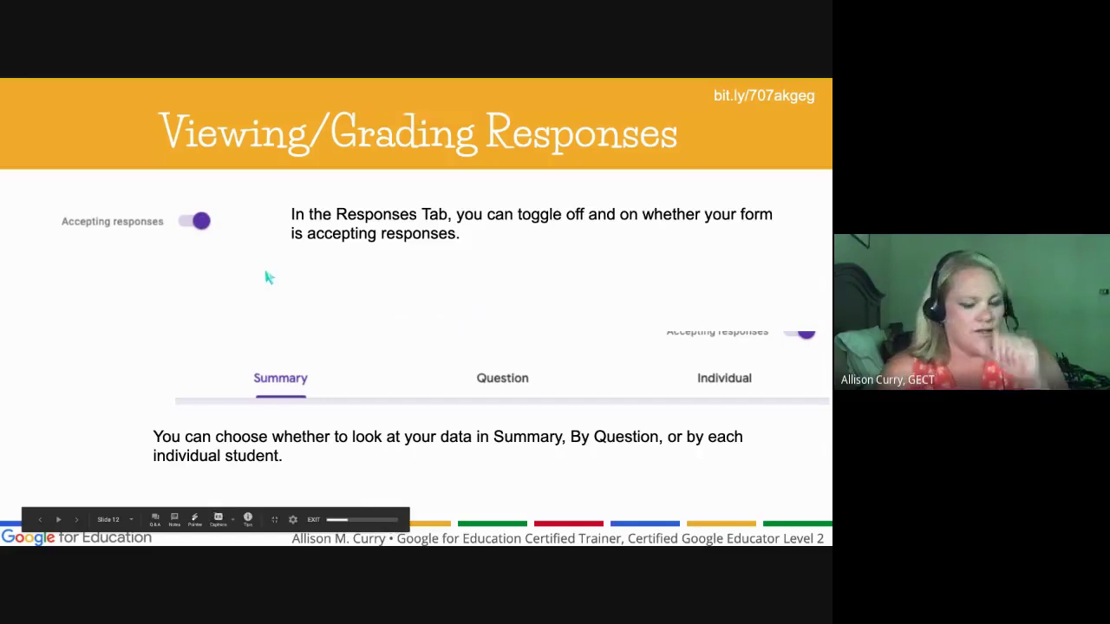
pyautogui.press('Right')
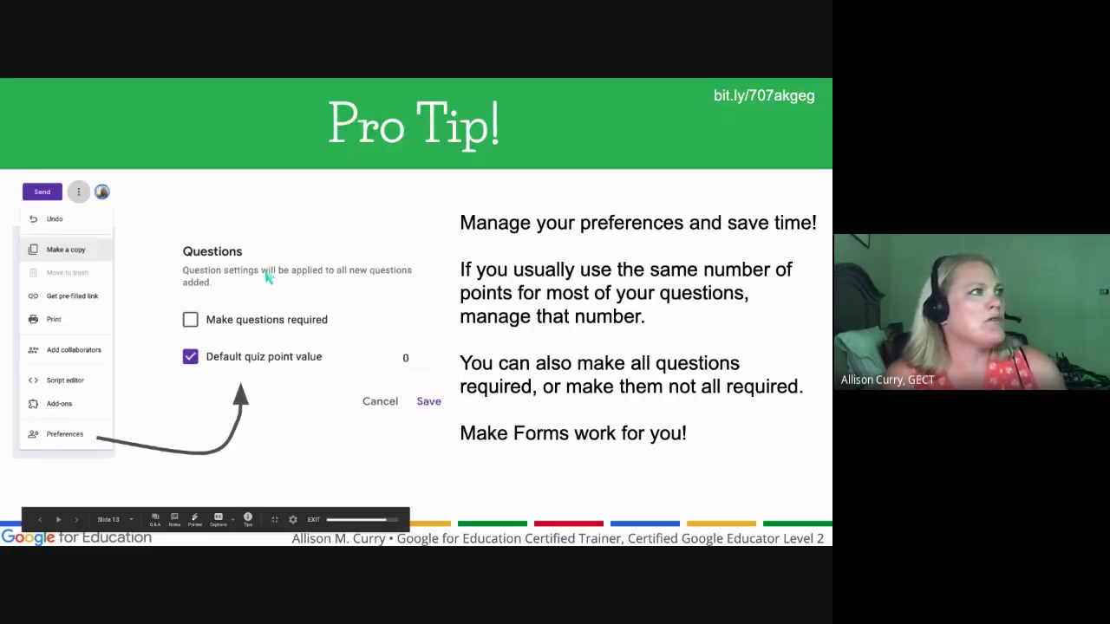